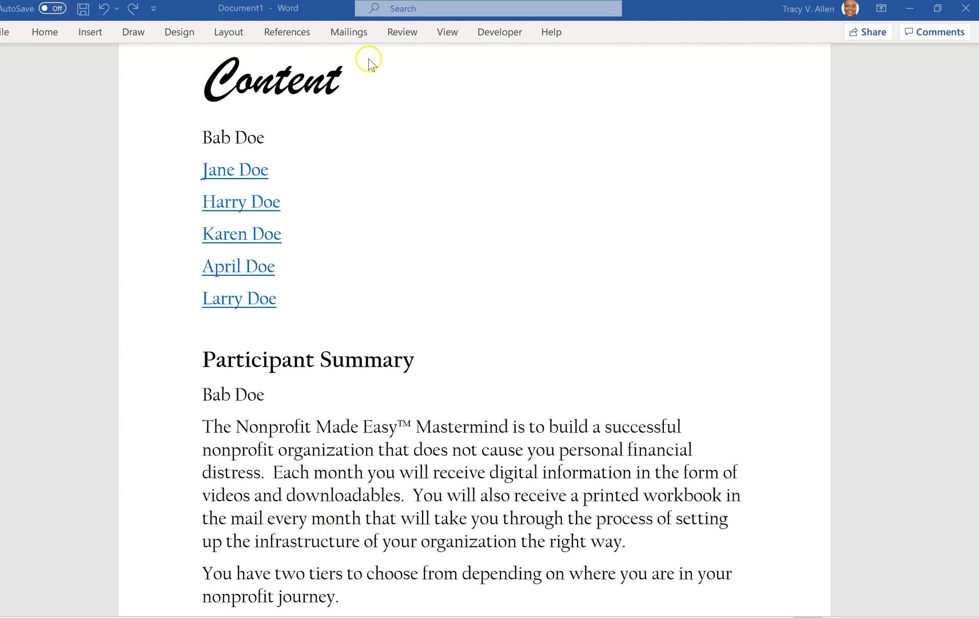
Step: Look through the table of contents options on the References tools without choosing one
left_click(283, 32)
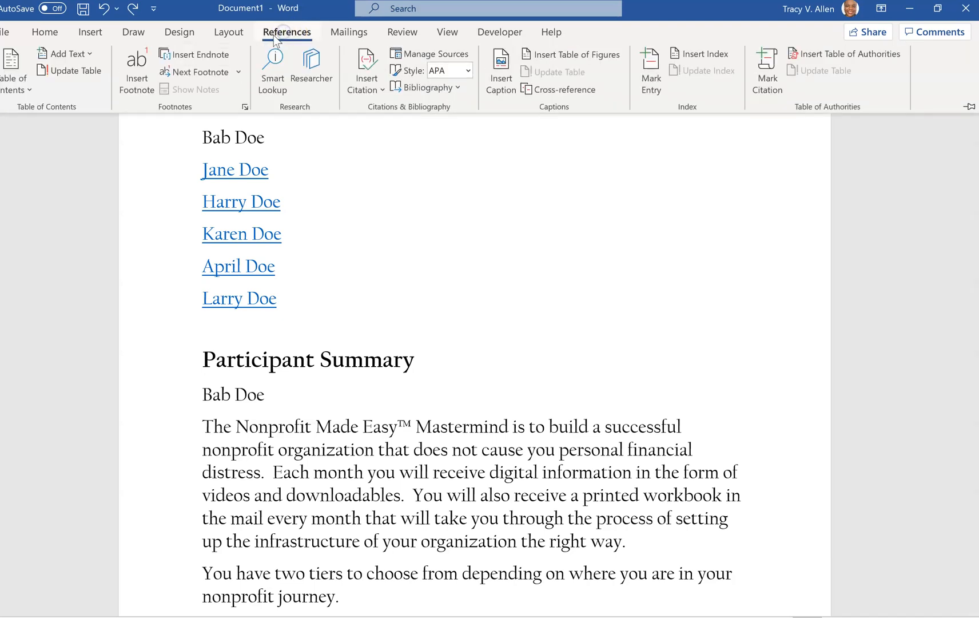
left_click(14, 76)
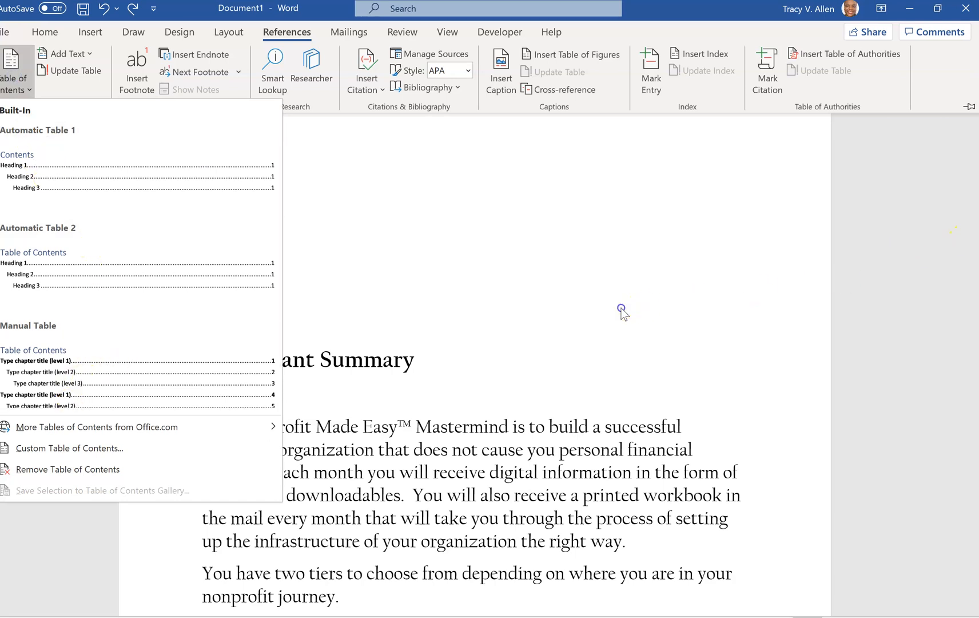
left_click(621, 309)
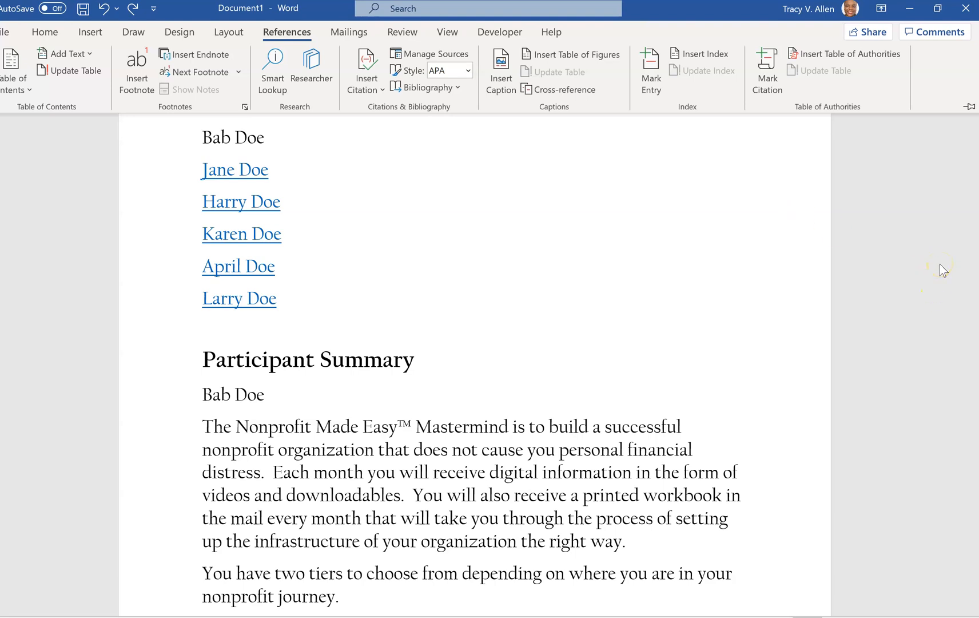
left_click(887, 264)
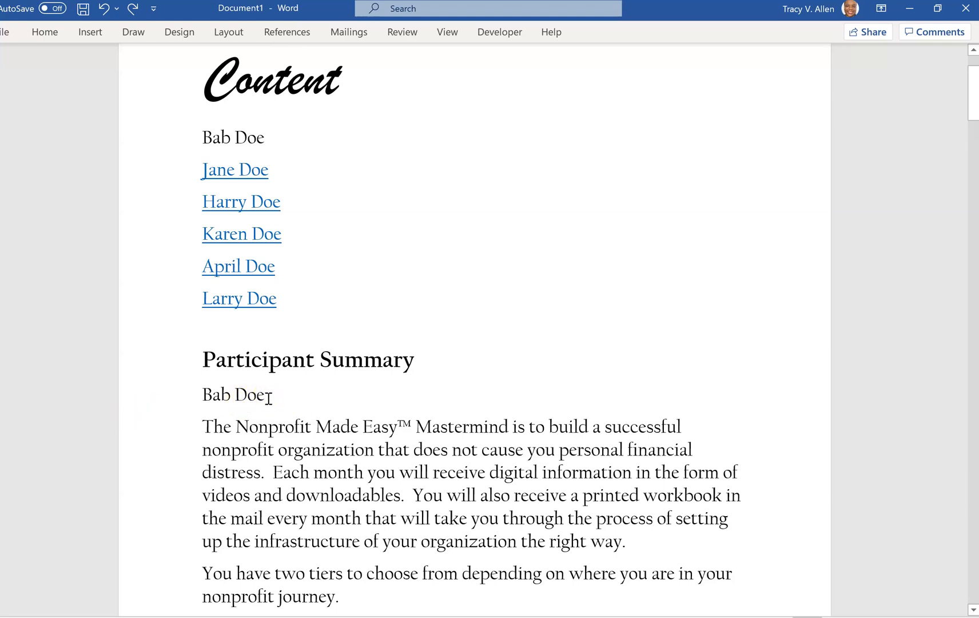
Step: Apply the Heading 1 style to the Bab Doe line under Participant Summary and reselect it
left_click(276, 397)
left_click_drag(278, 395, 202, 397)
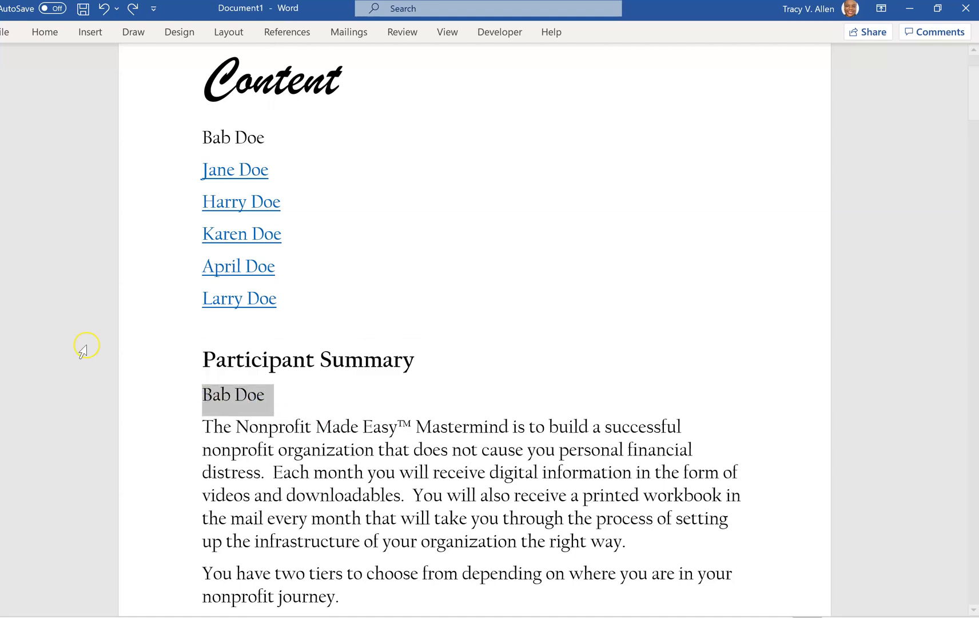
left_click(40, 38)
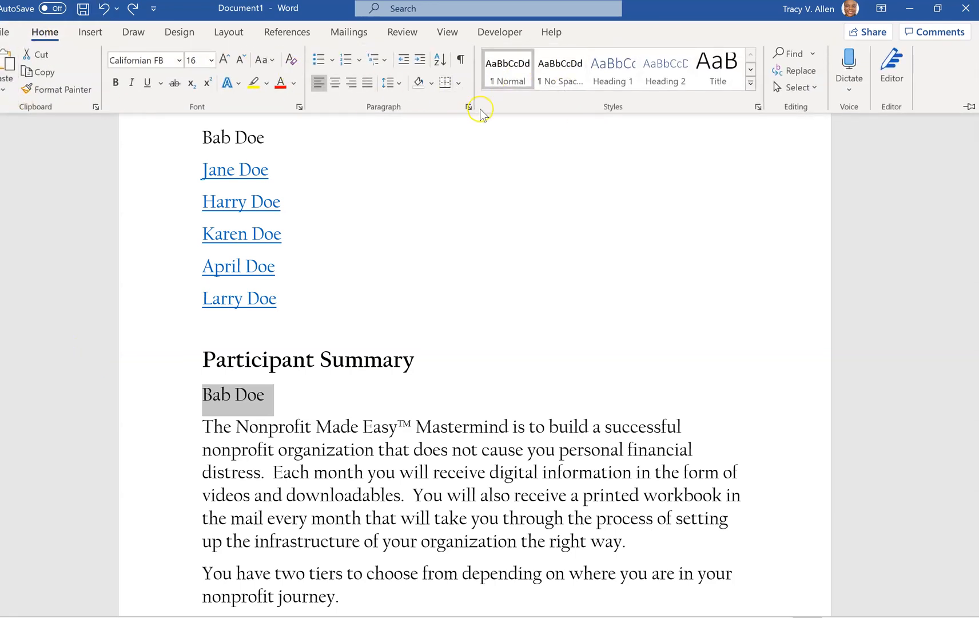
left_click(611, 83)
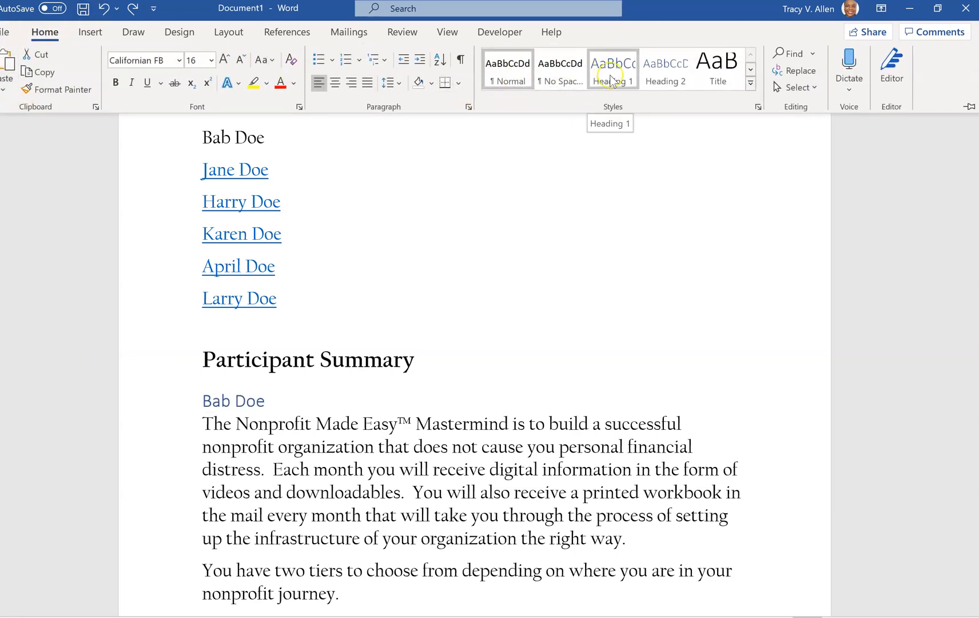
left_click(611, 82)
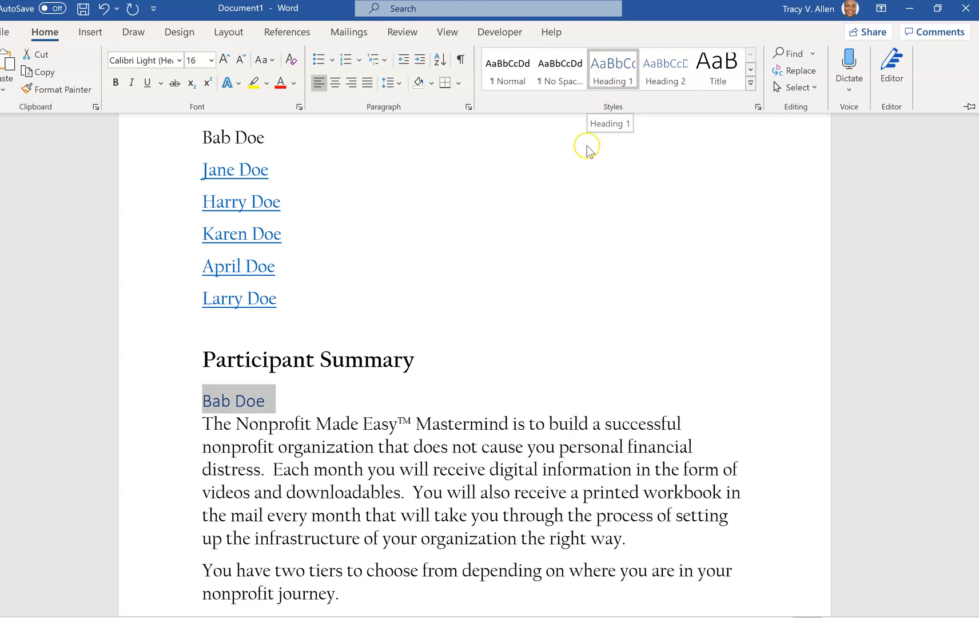
left_click(246, 431)
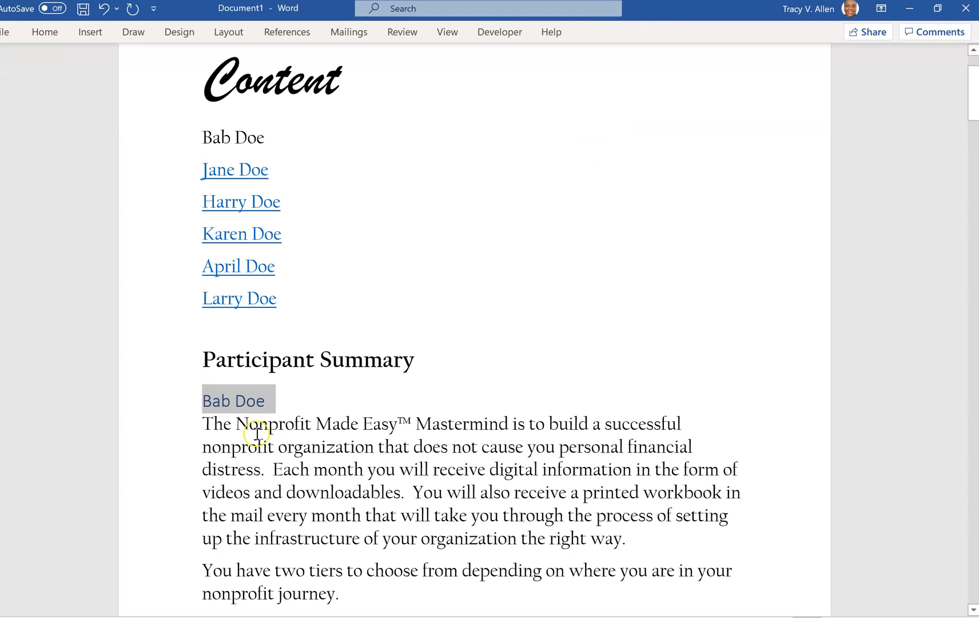
left_click(256, 432)
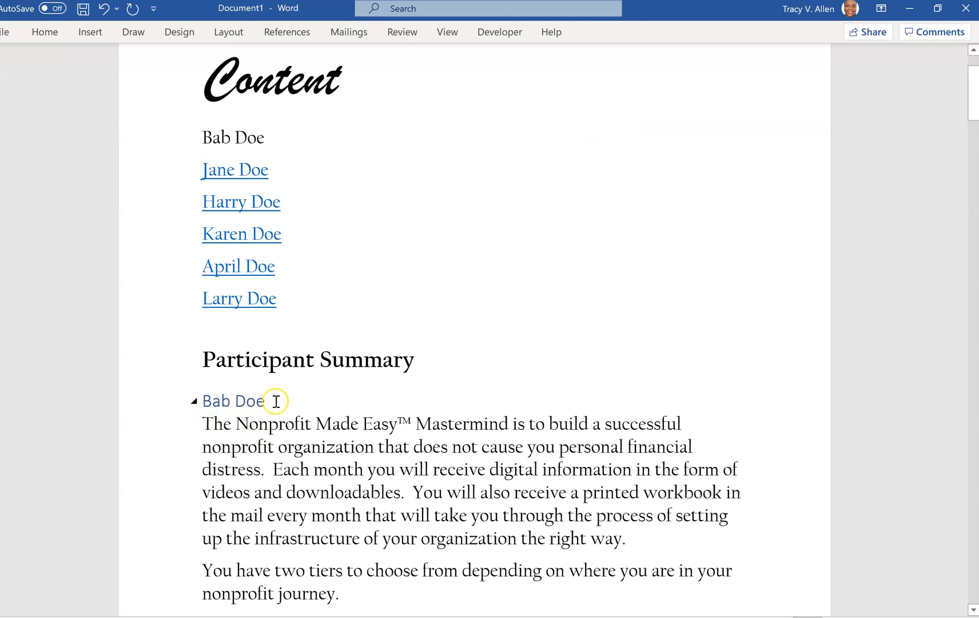
left_click_drag(276, 401, 202, 400)
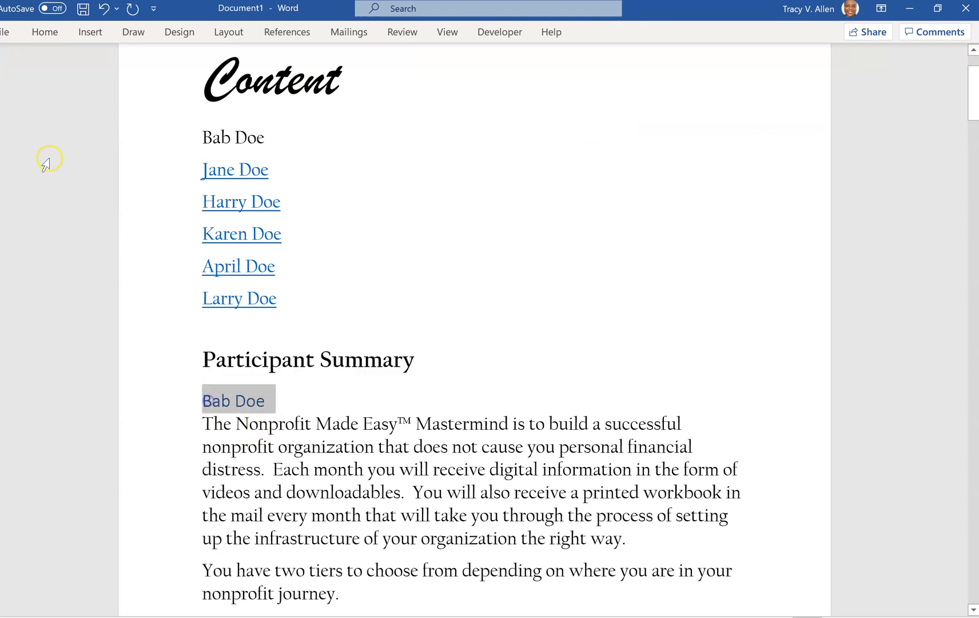
Step: Set the selected Bab Doe heading to Californian FB font at size 26
left_click(40, 31)
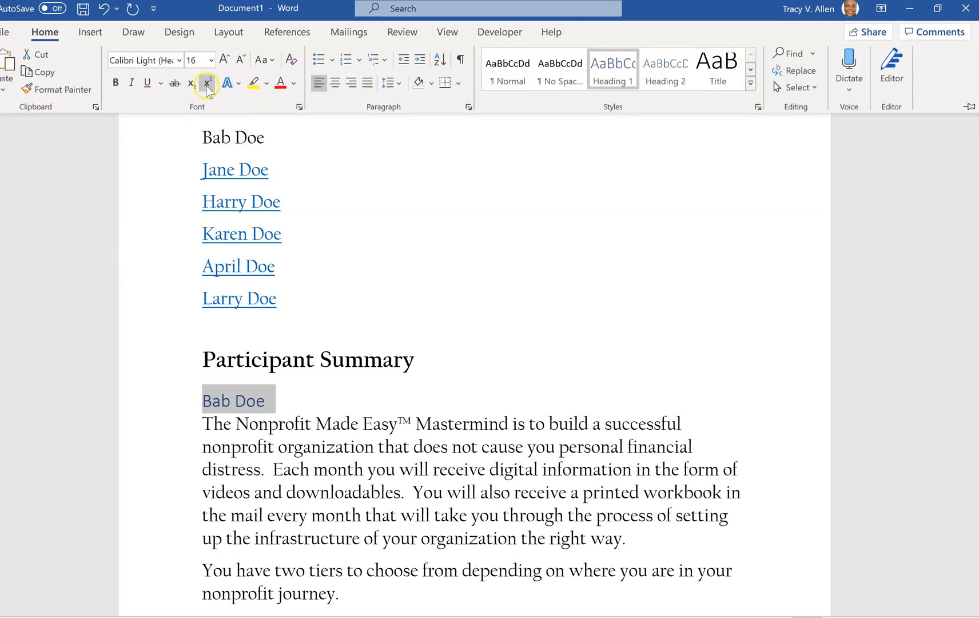
left_click(179, 60)
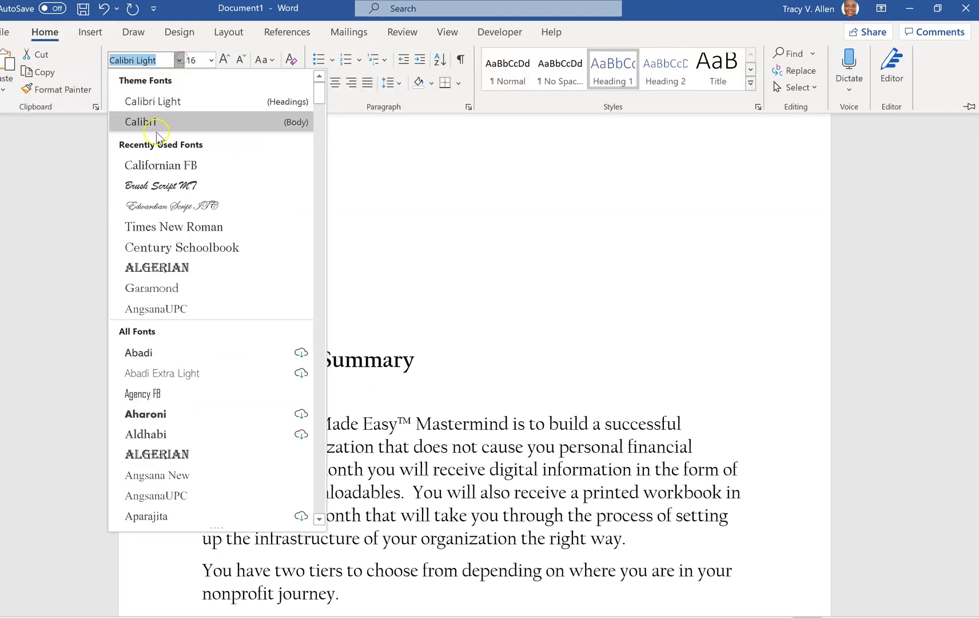
left_click(176, 169)
left_click(211, 59)
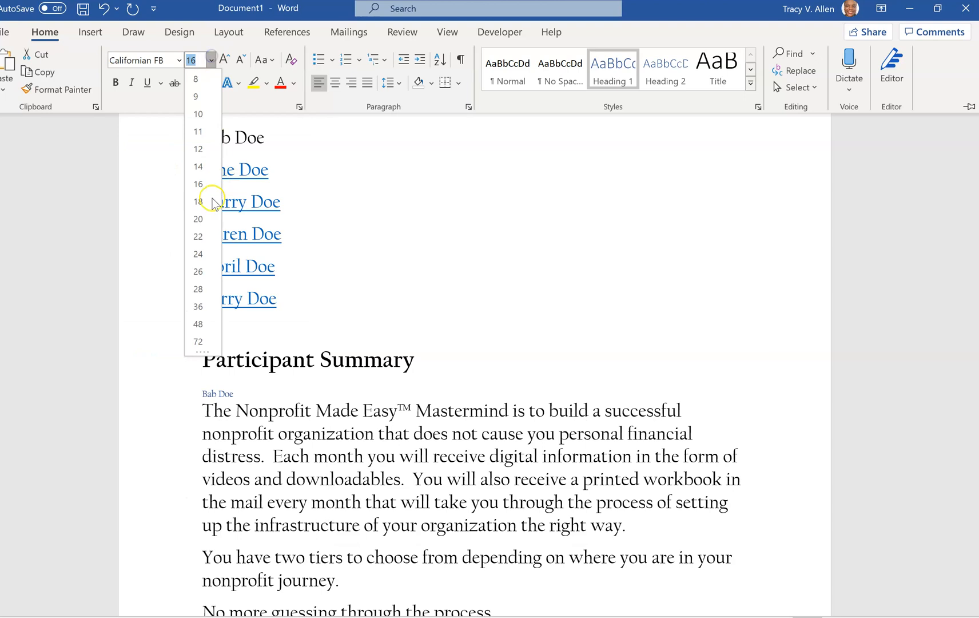
left_click(196, 271)
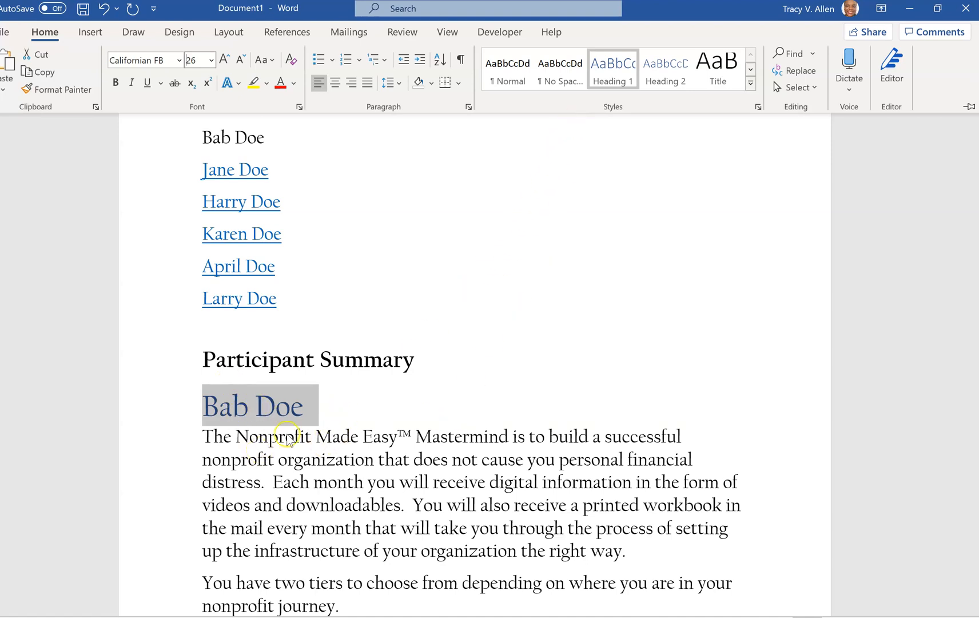
key("ctrl+F1")
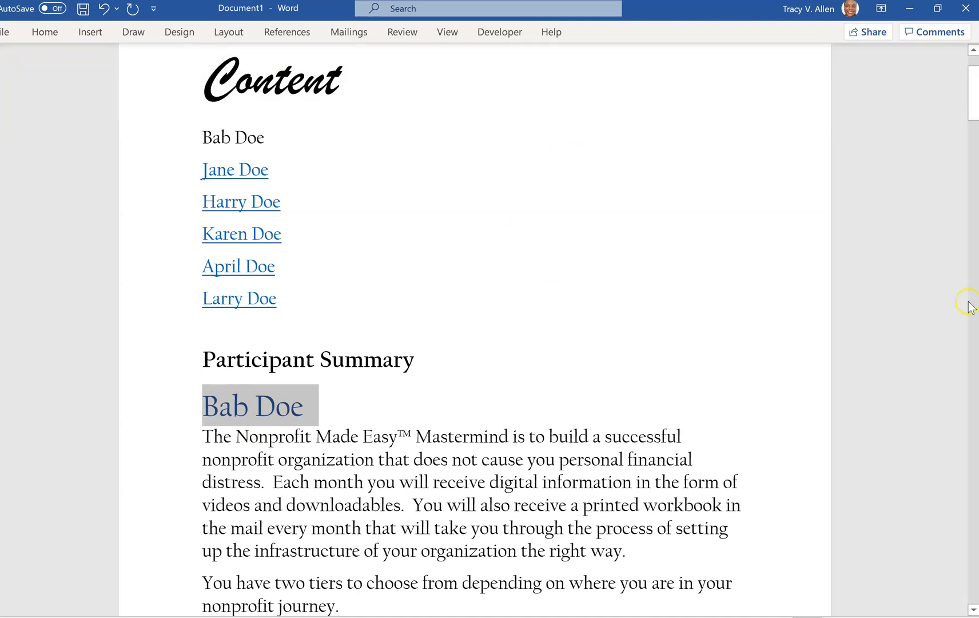
mouse_move(973, 113)
left_mouse_down()
mouse_move(974, 185)
mouse_move(974, 100)
left_mouse_up()
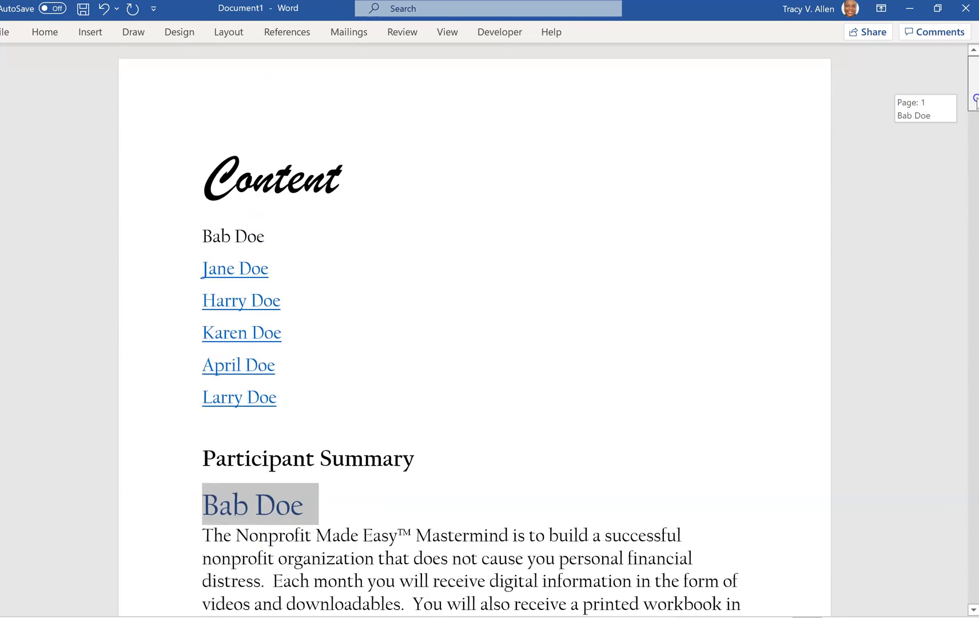
Step: Reapply plain Heading 1 to Bab Doe and begin modifying the Heading 1 style definition
left_click(44, 31)
left_click(616, 69)
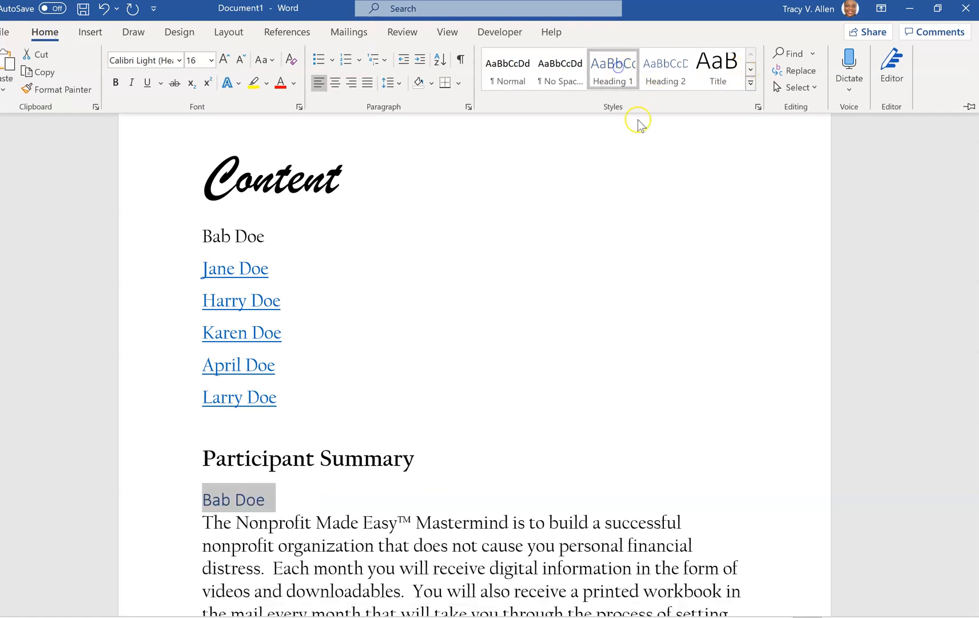
right_click(613, 68)
left_click(666, 103)
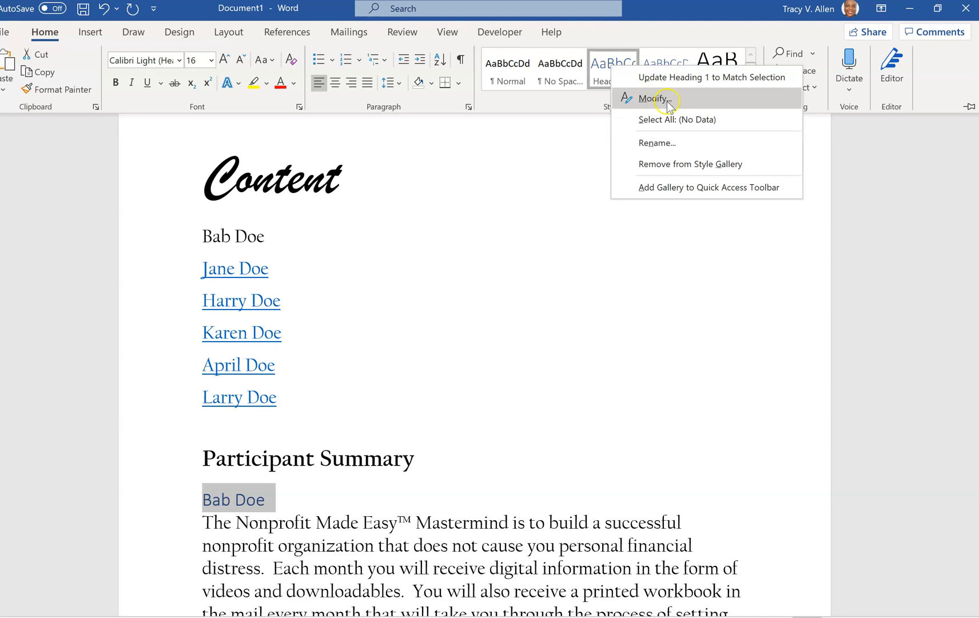
left_click(658, 98)
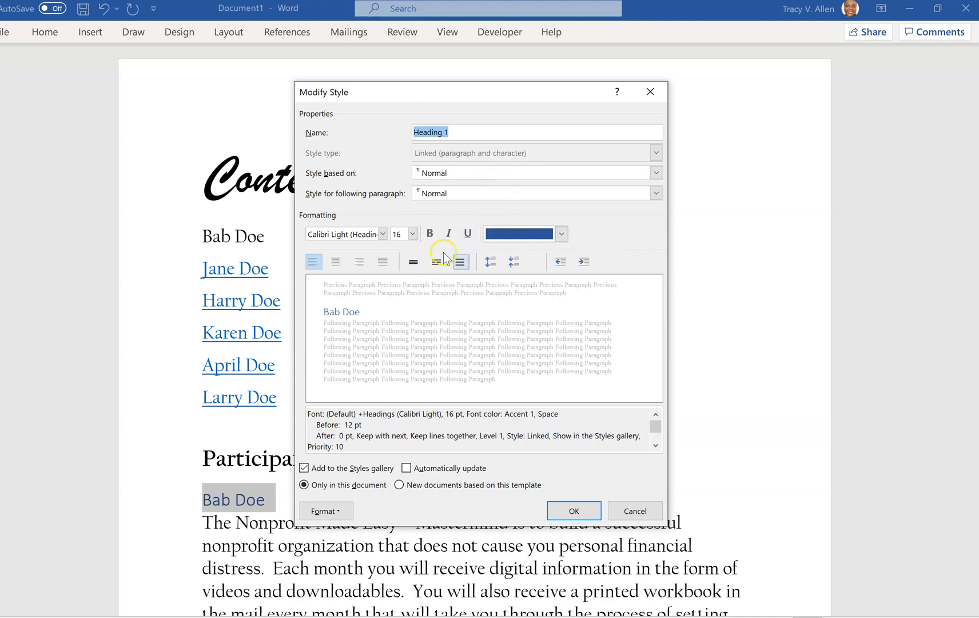
Step: Define Heading 1 as Californian FB, 24 pt, red text and confirm the style change
left_click(383, 234)
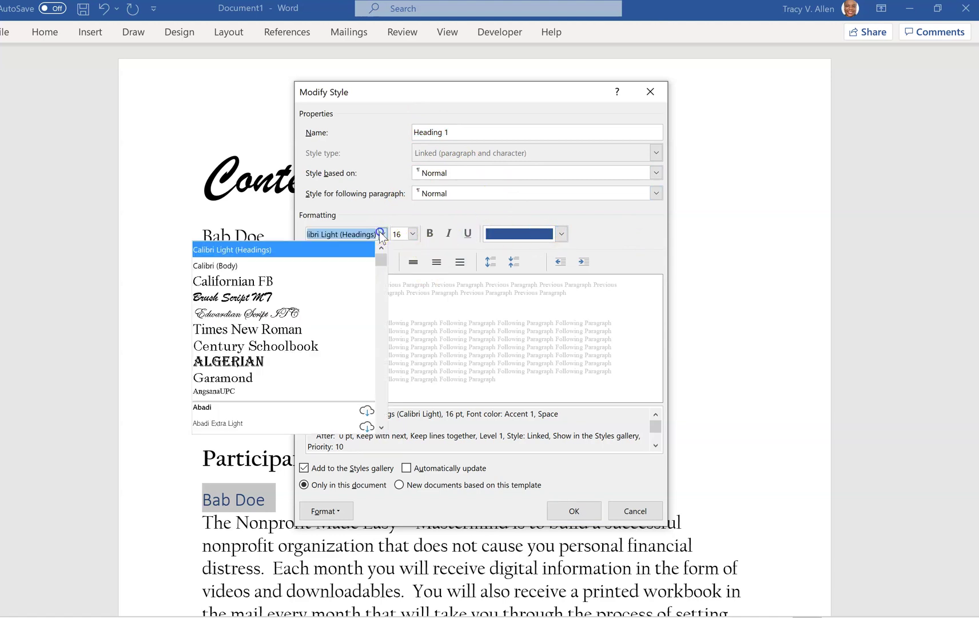
left_click(310, 285)
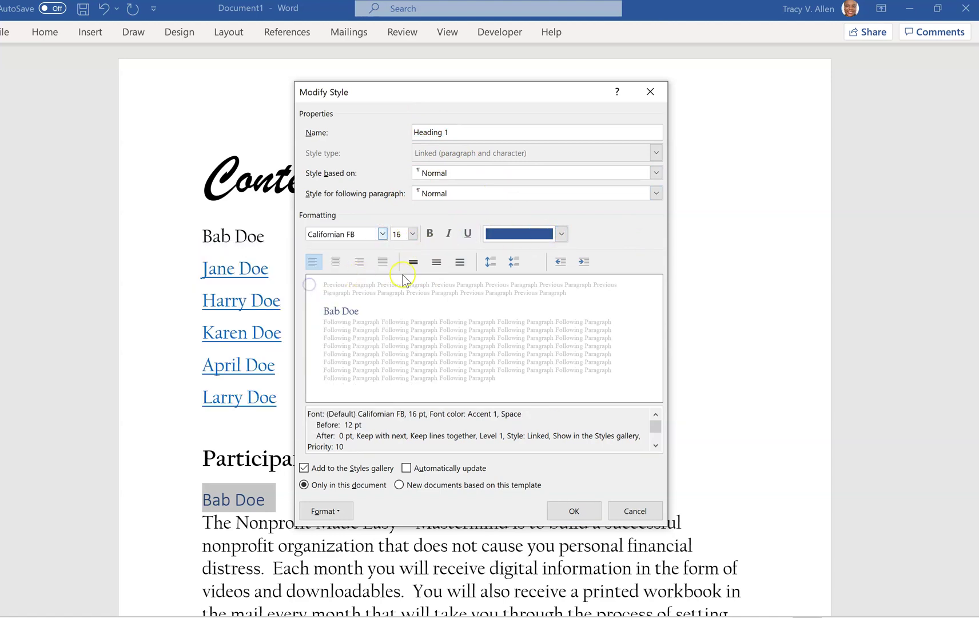
left_click(411, 235)
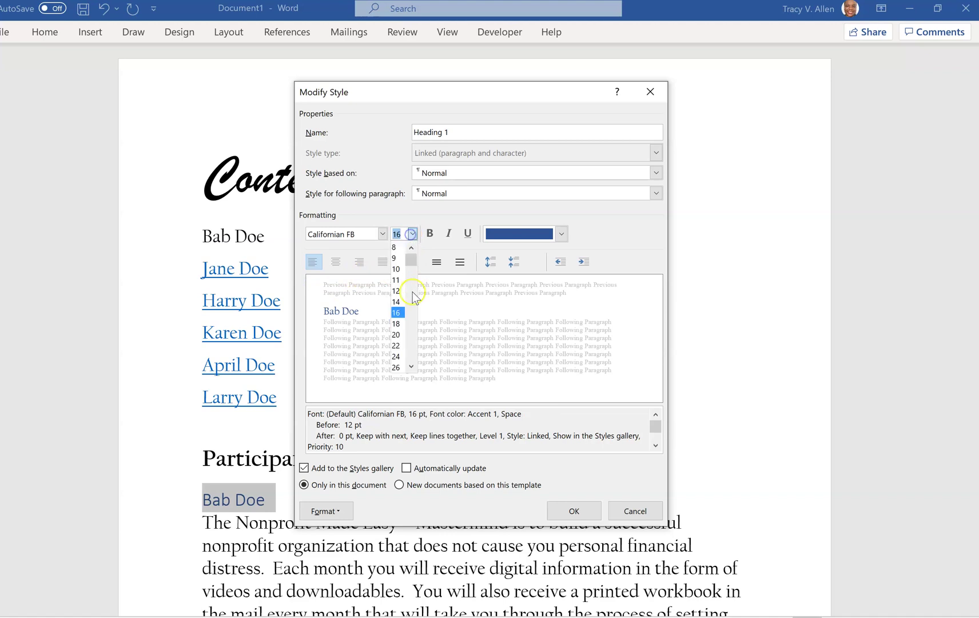
left_click(396, 356)
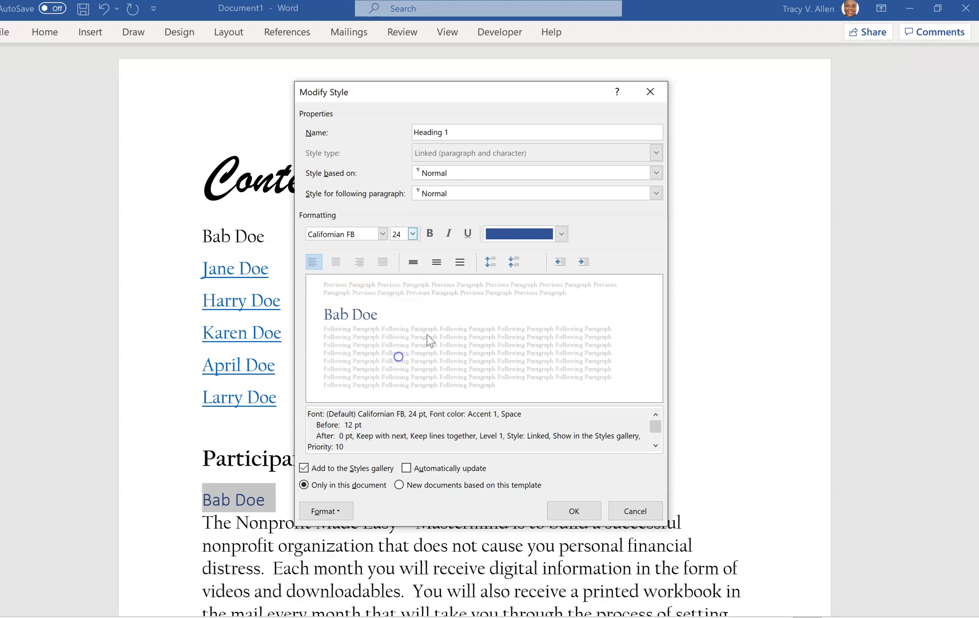
left_click(560, 234)
left_click(505, 393)
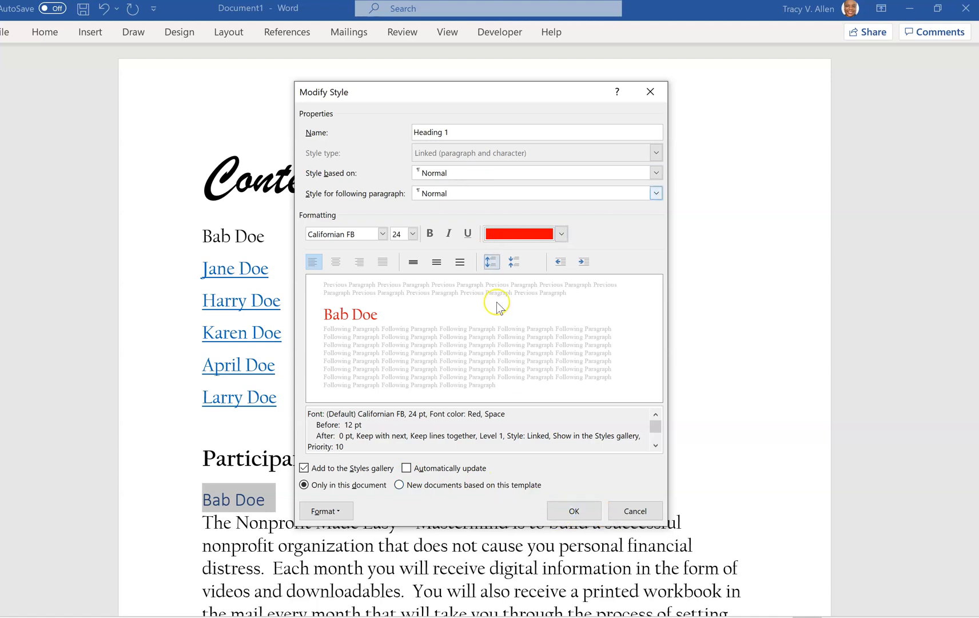
left_click(572, 511)
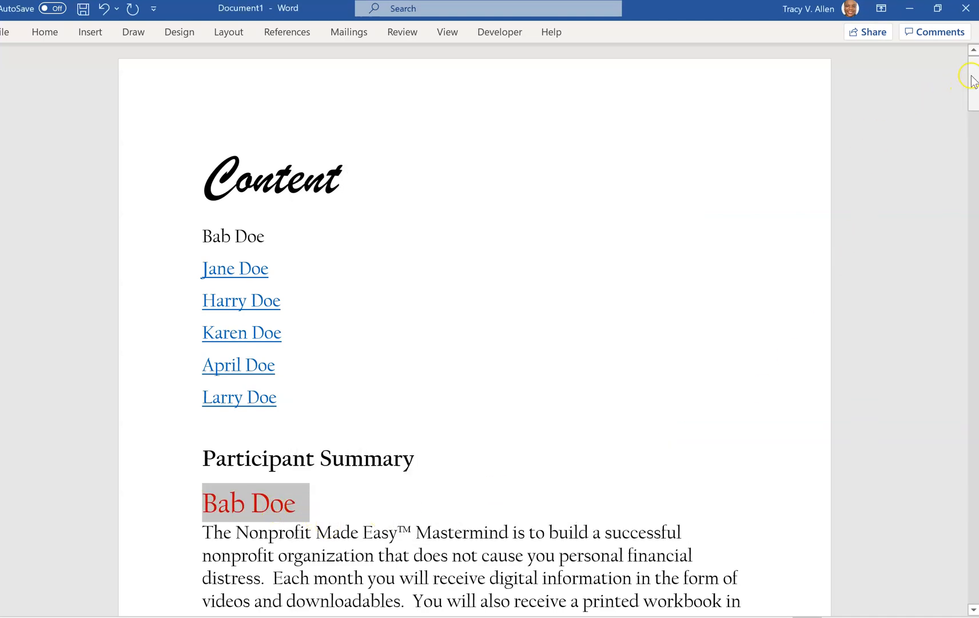
mouse_move(974, 80)
left_mouse_down()
mouse_move(973, 427)
mouse_move(974, 92)
left_mouse_up()
Step: Try collapsing and re-expanding the Bab Doe heading section
left_click(440, 373)
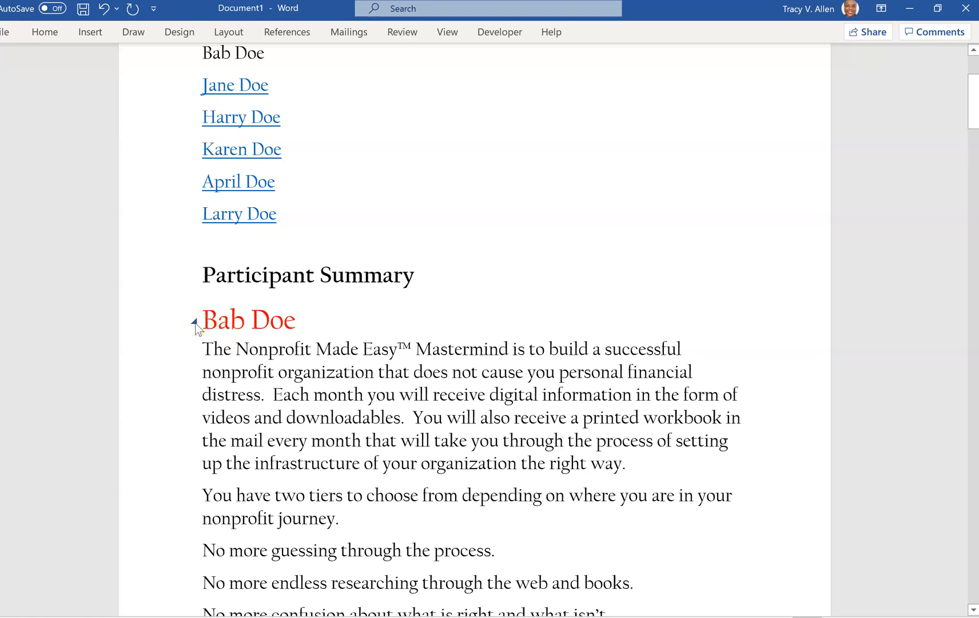
left_click(195, 323)
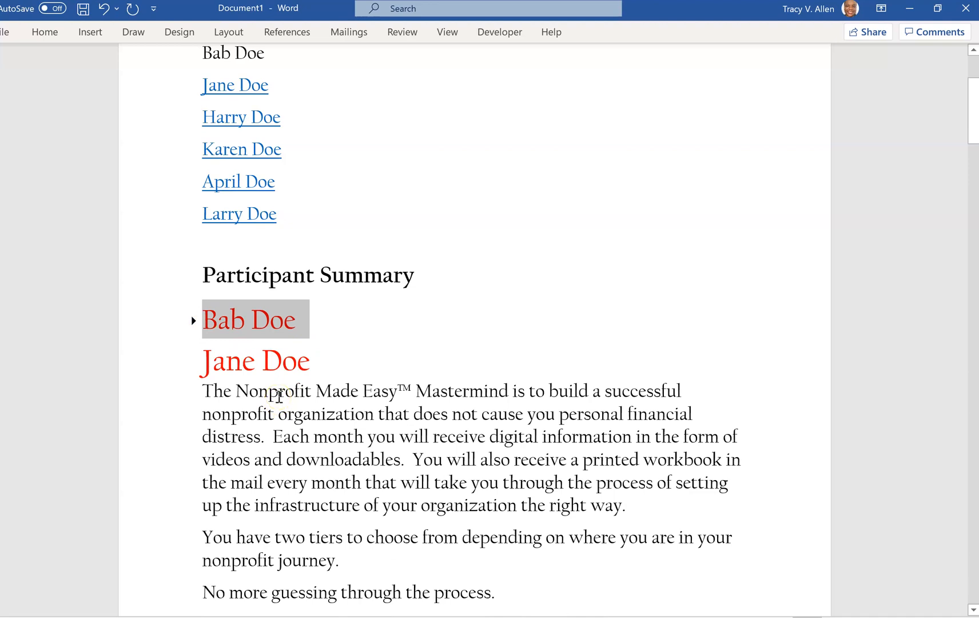
left_click(499, 337)
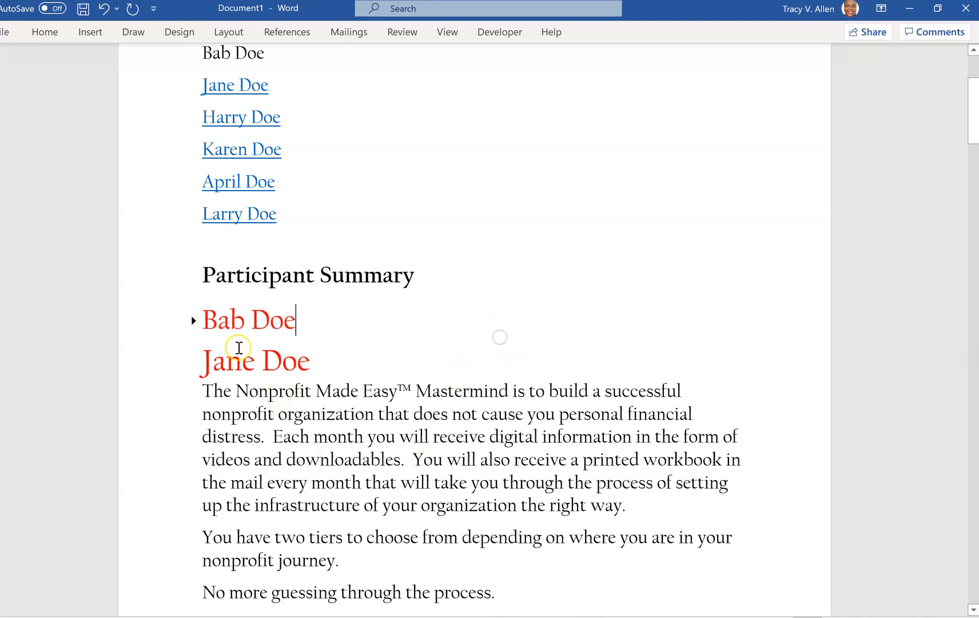
left_click(192, 320)
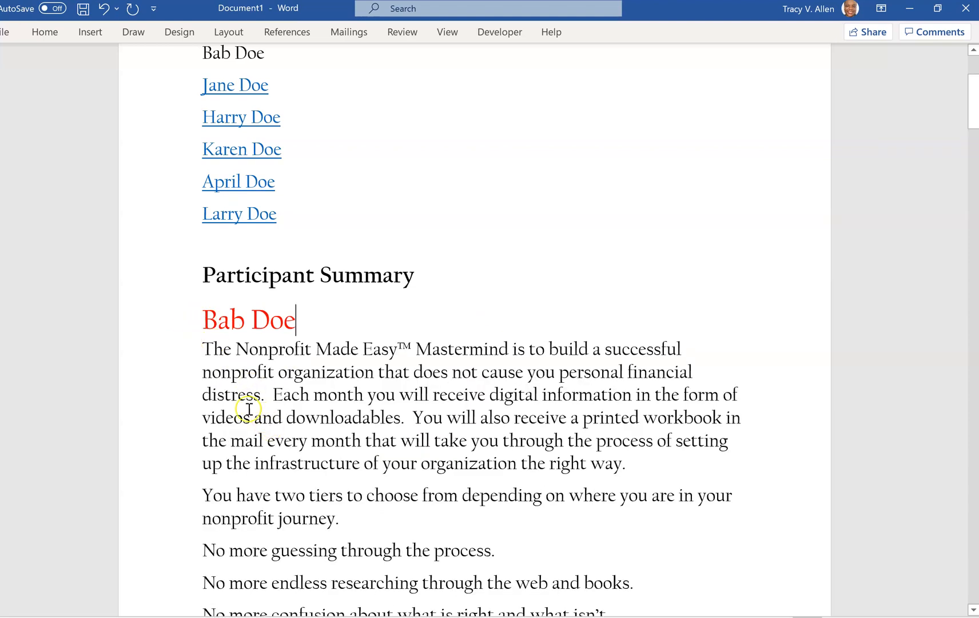
Step: Collapse the Bab, Jane, Harry, Karen, April and Larry Doe heading sections to just their names
left_click(195, 321)
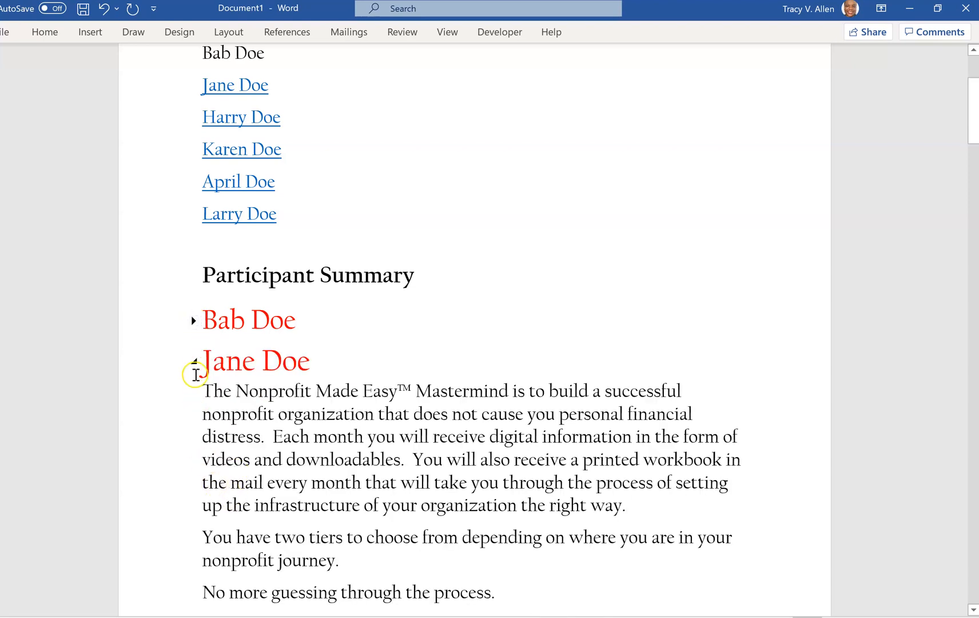
left_click(195, 363)
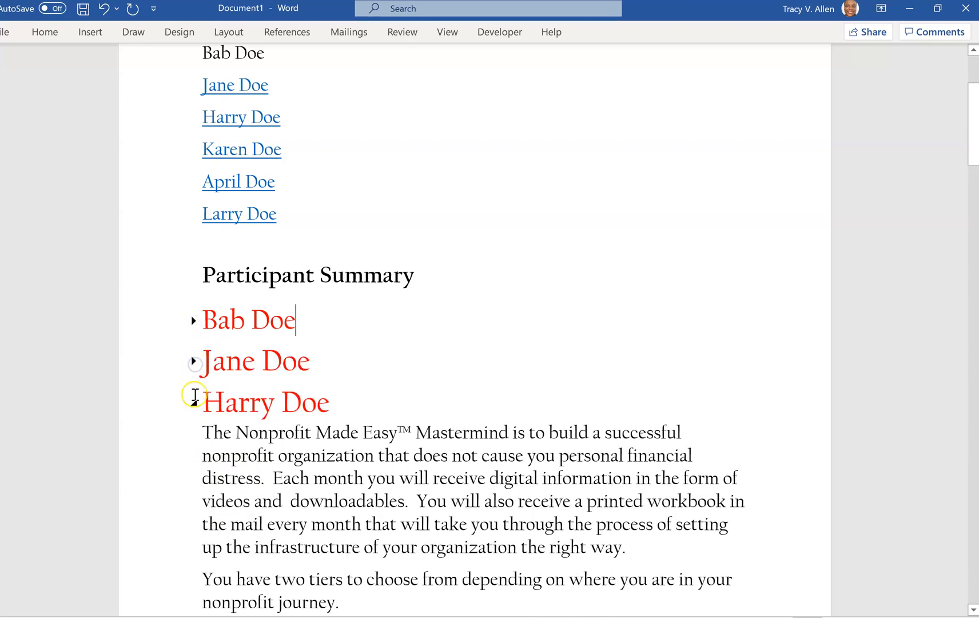
left_click(195, 404)
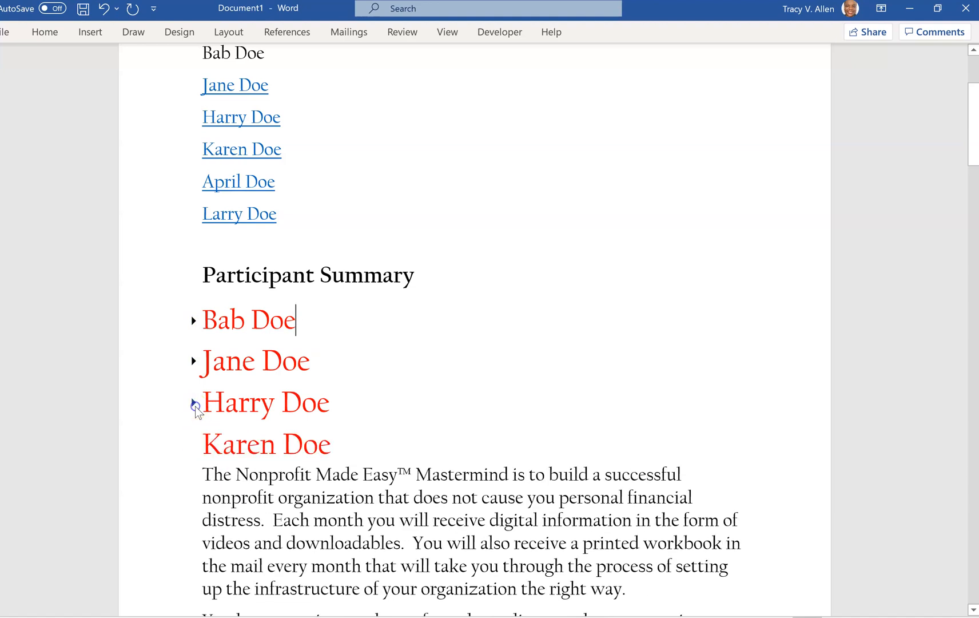
left_click(195, 446)
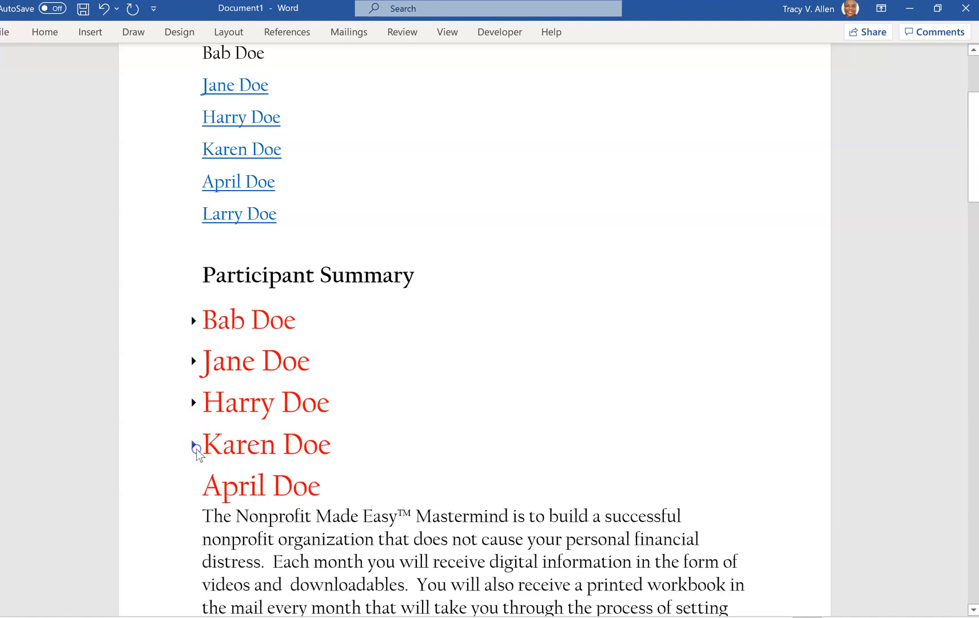
mouse_move(196, 484)
left_click(193, 488)
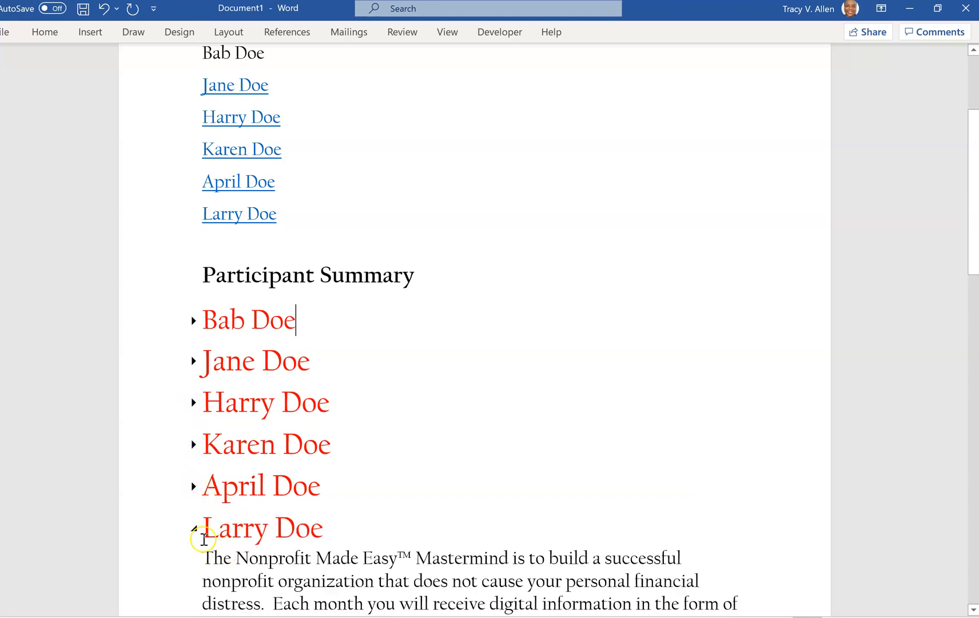
left_click(193, 528)
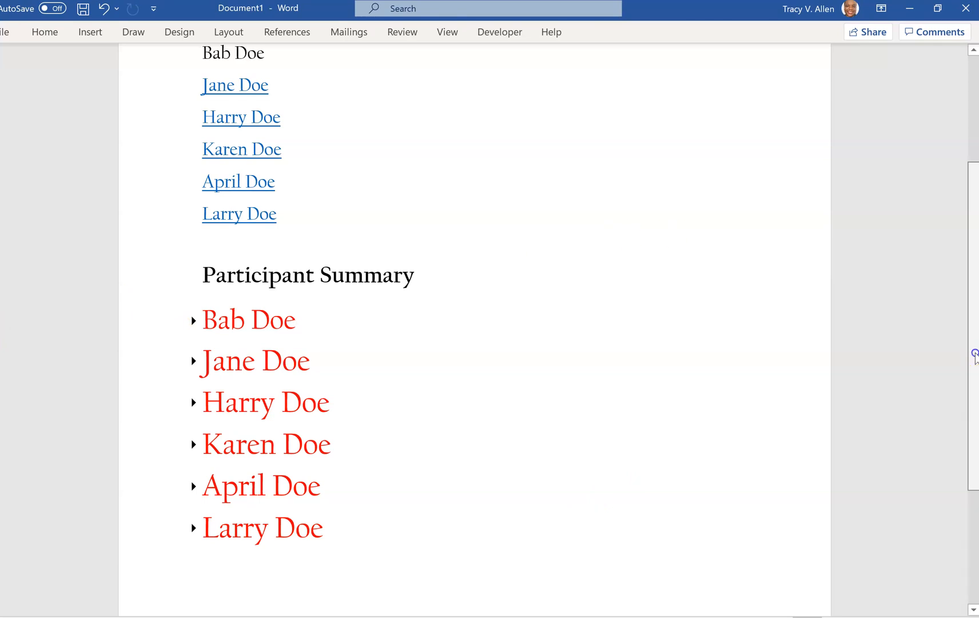
left_click_drag(972, 350, 973, 279)
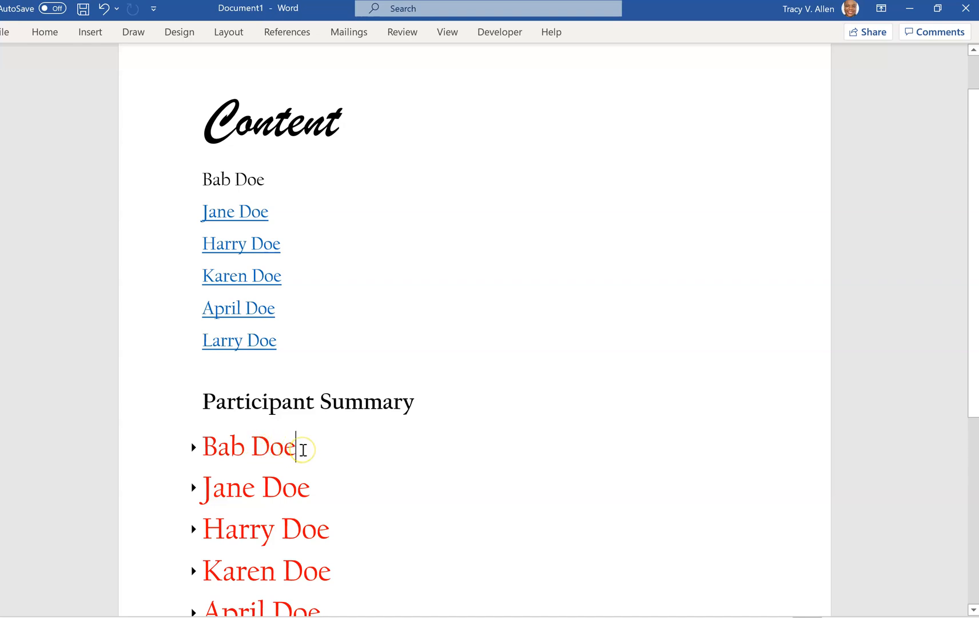
Step: Expand the Bab Doe section and return its heading to the plain Normal style
left_click_drag(303, 450, 220, 446)
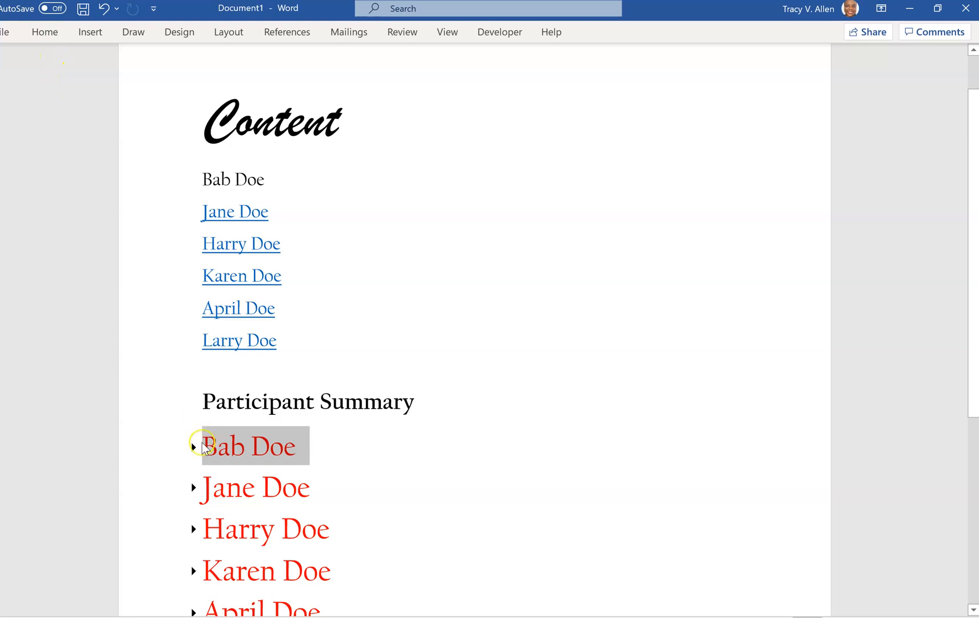
left_click(193, 447)
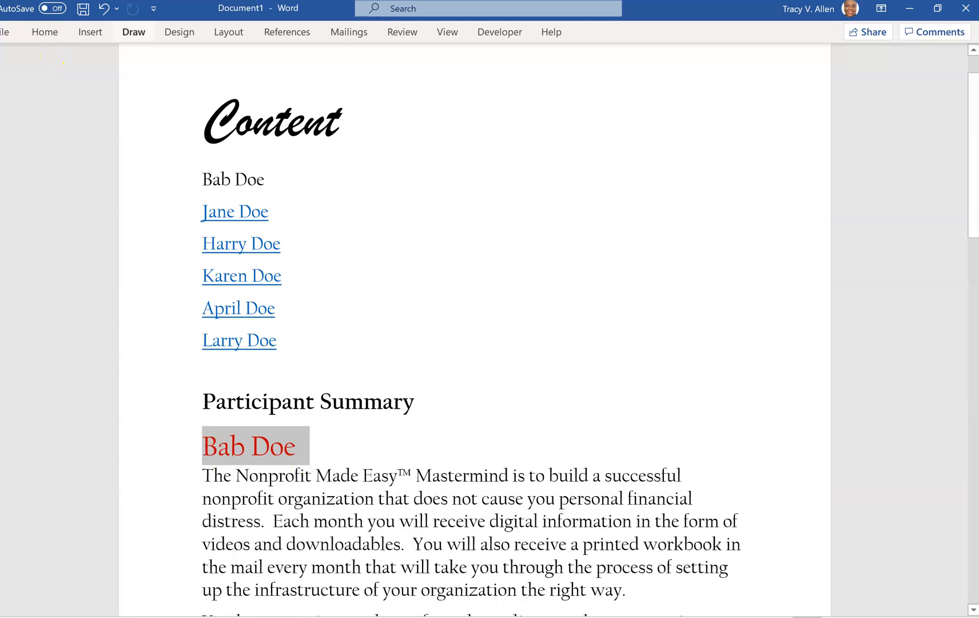
left_click(44, 31)
left_click(508, 80)
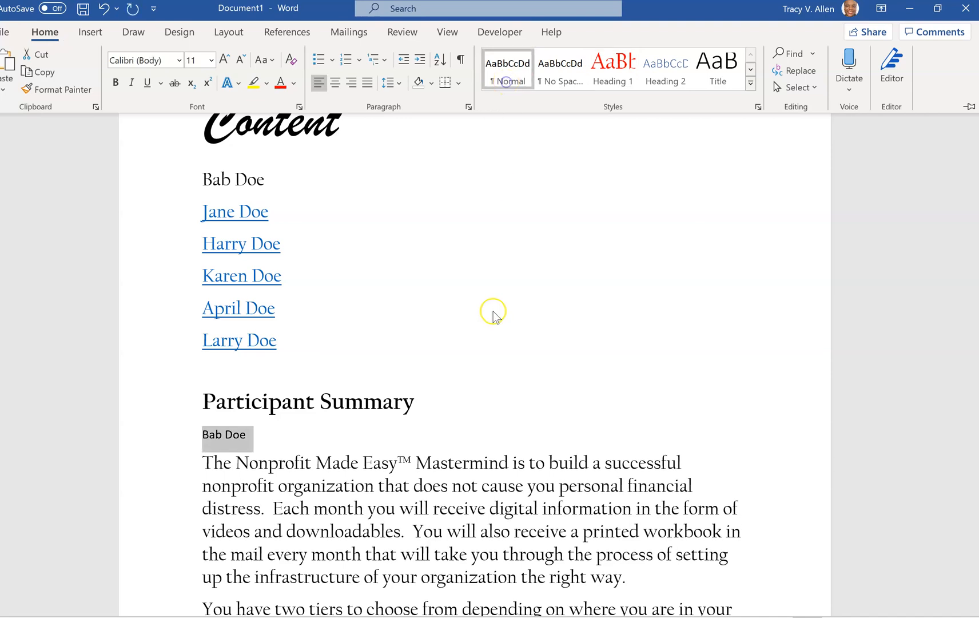
left_click(623, 338)
left_click(245, 179)
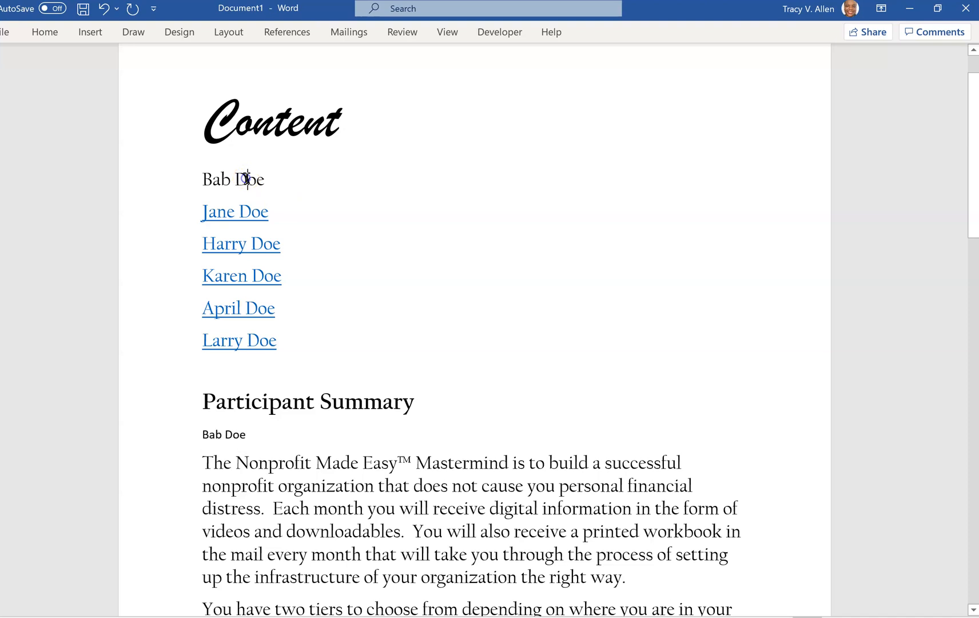
Step: Start a link from the Bab Doe contents entry, then cancel it without adding one
right_click(246, 179)
left_click(535, 188)
left_click_drag(263, 180, 204, 180)
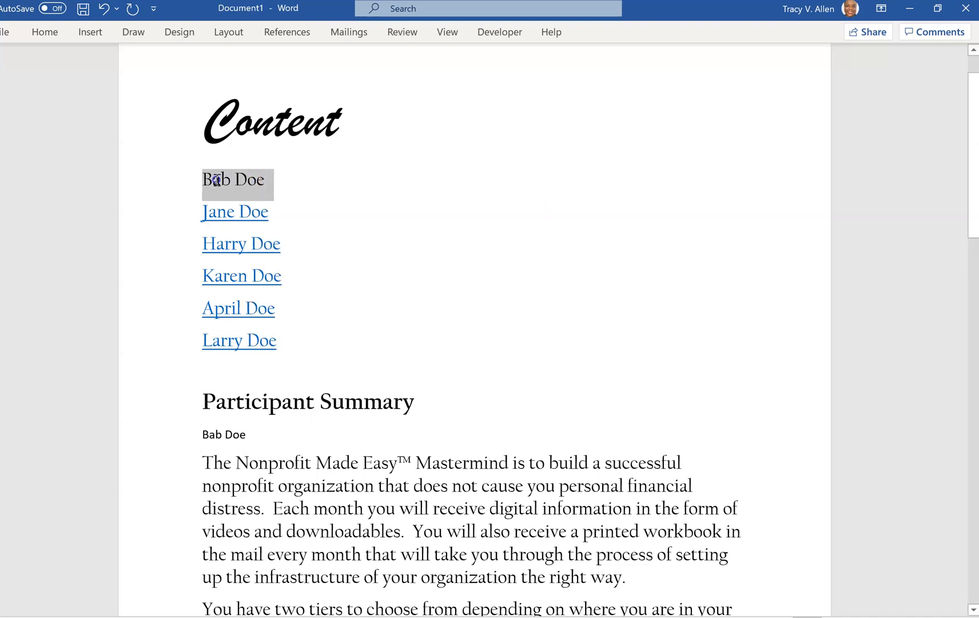
right_click(221, 179)
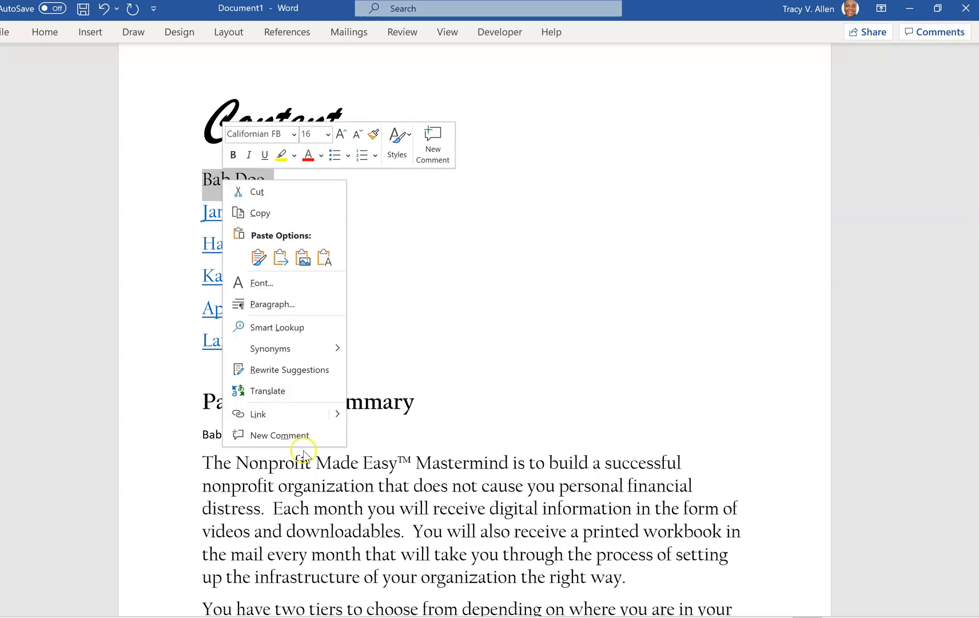
left_click(289, 416)
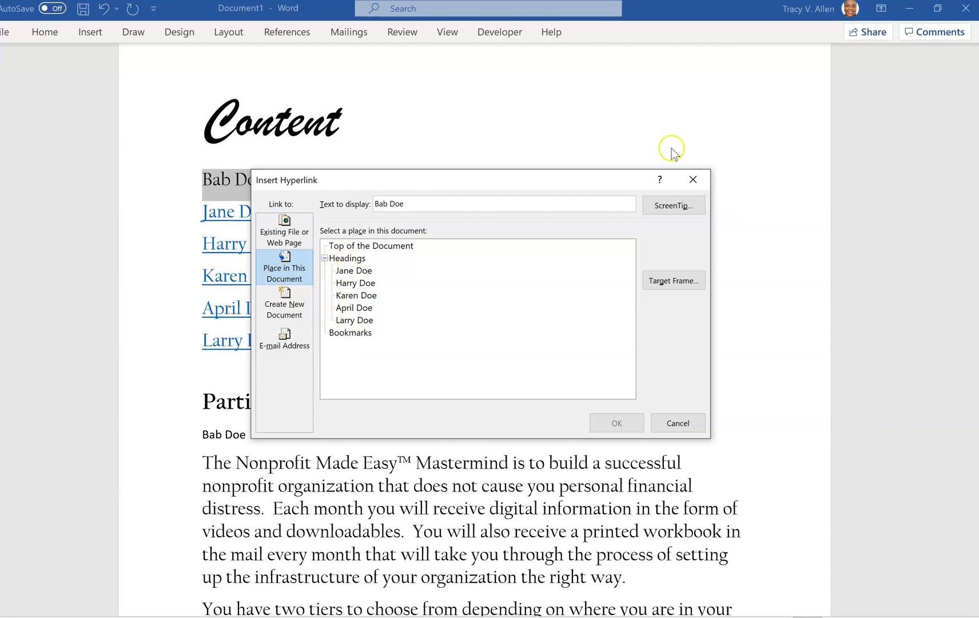
left_click(693, 182)
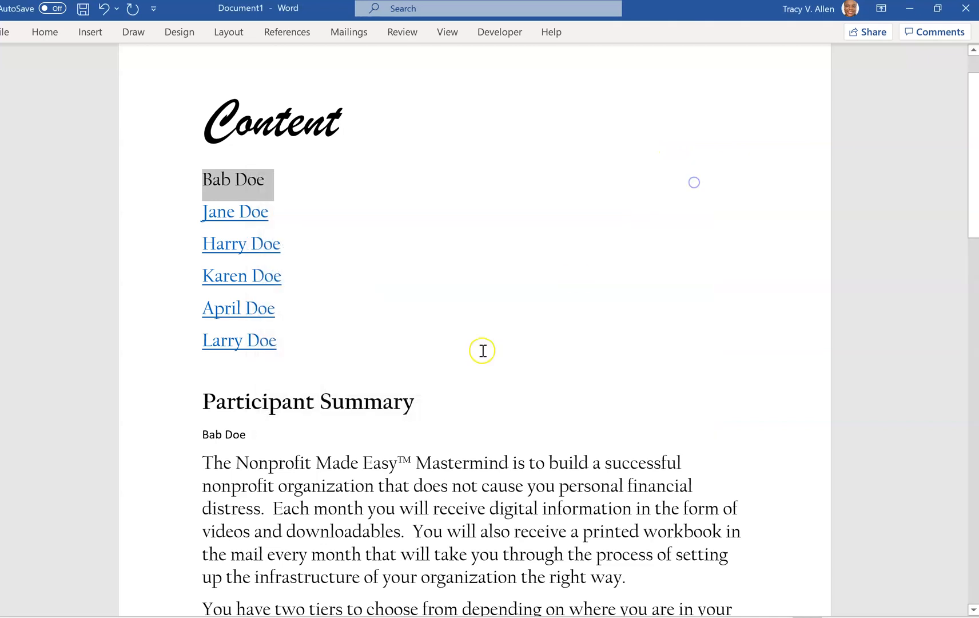
Step: Make the Bab Doe line under Participant Summary a red Heading 1 heading again
left_click(264, 434)
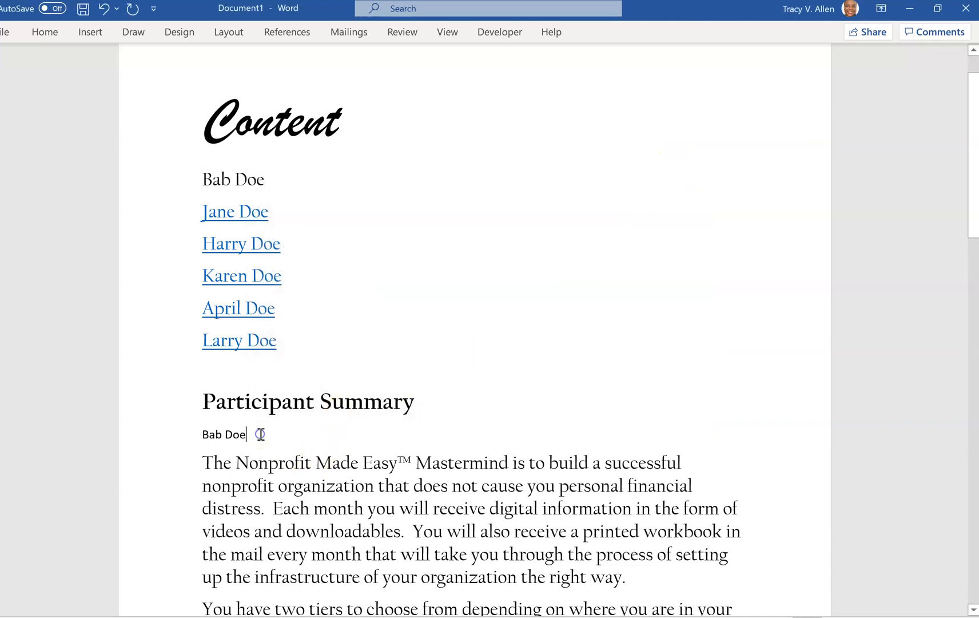
left_click_drag(263, 434, 186, 433)
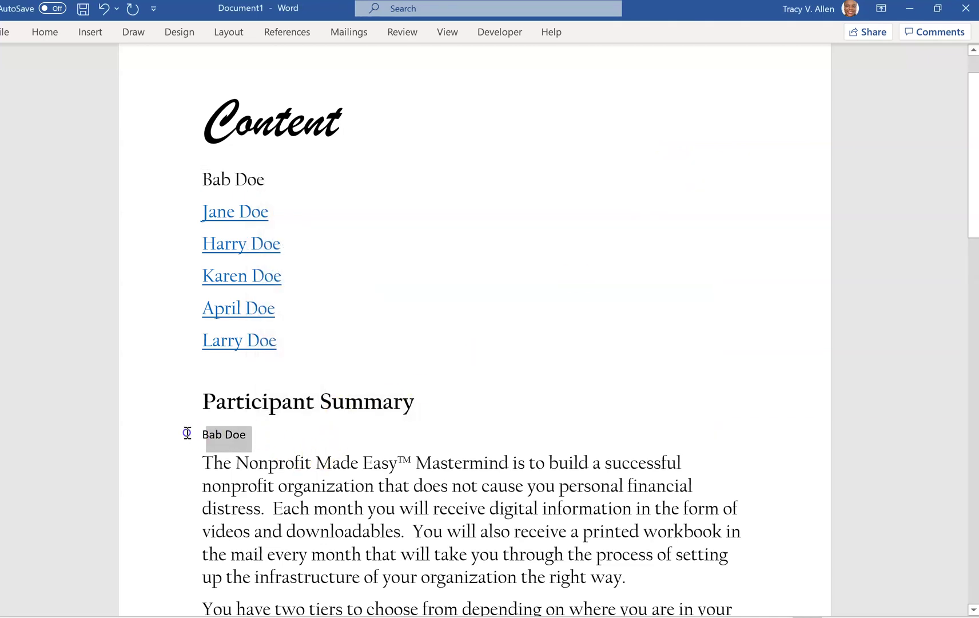
left_click(44, 31)
left_click(610, 68)
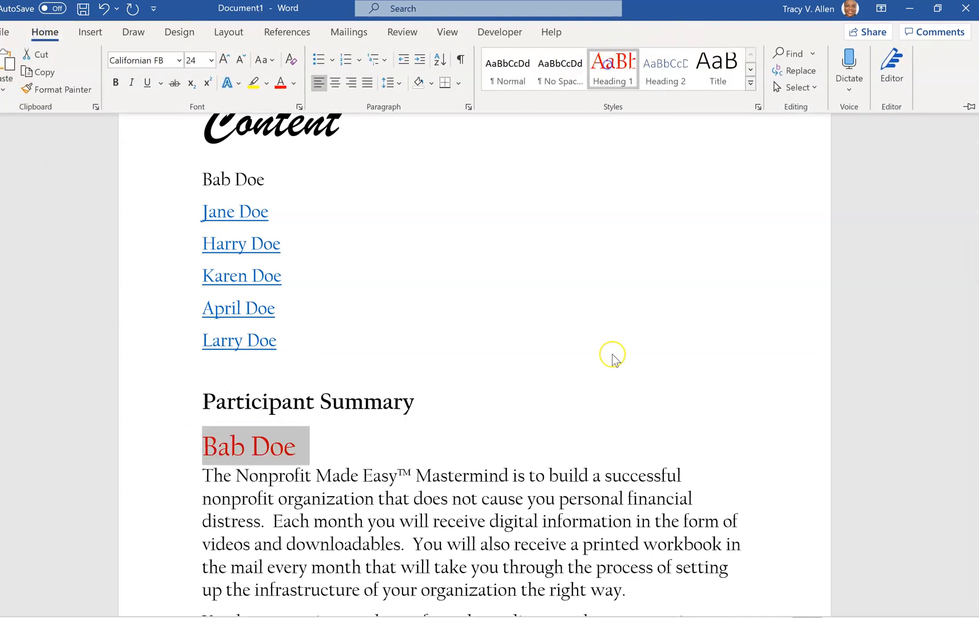
left_click(542, 315)
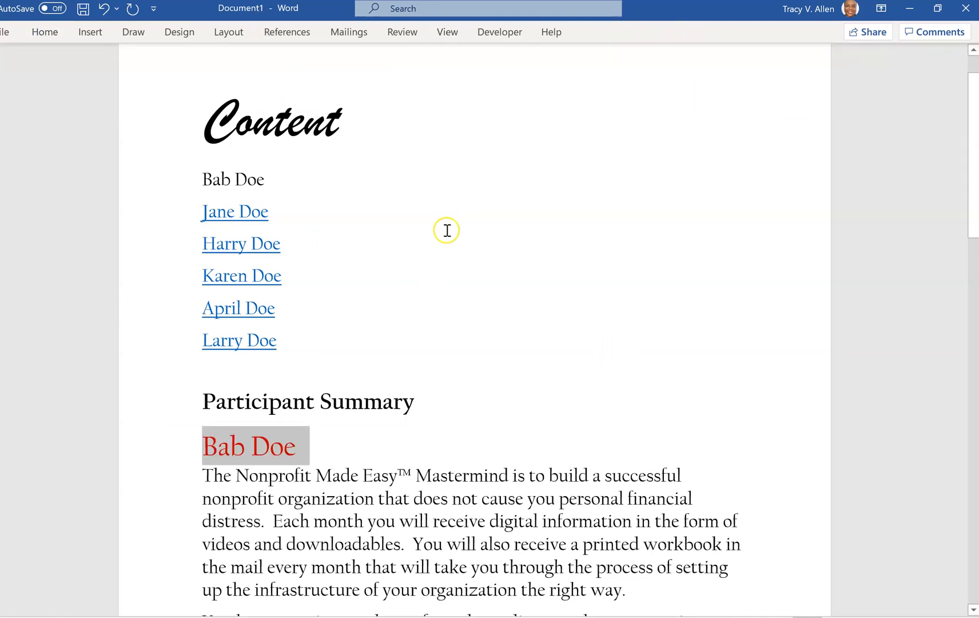
left_click(279, 181)
Step: Bring up the Insert Hyperlink settings for the top Bab Doe contents entry
mouse_move(272, 180)
left_mouse_down()
mouse_move(204, 179)
mouse_move(222, 183)
left_mouse_up()
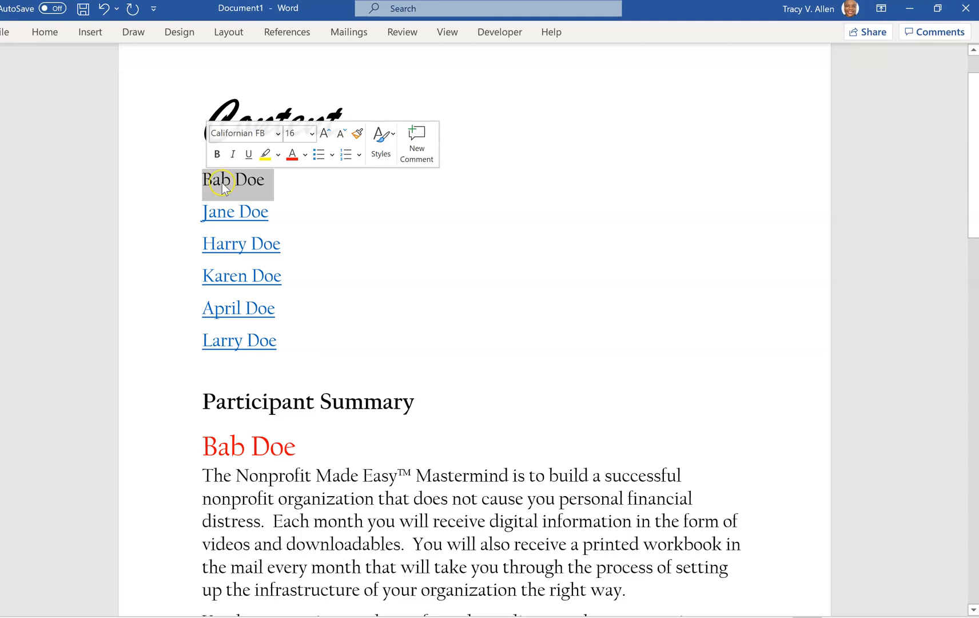
right_click(222, 182)
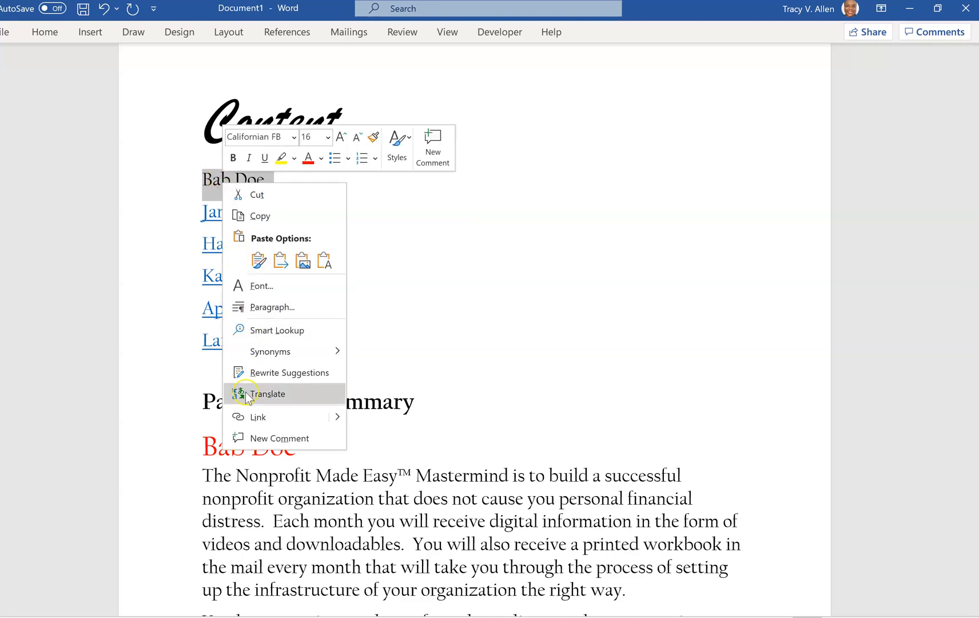
left_click(260, 418)
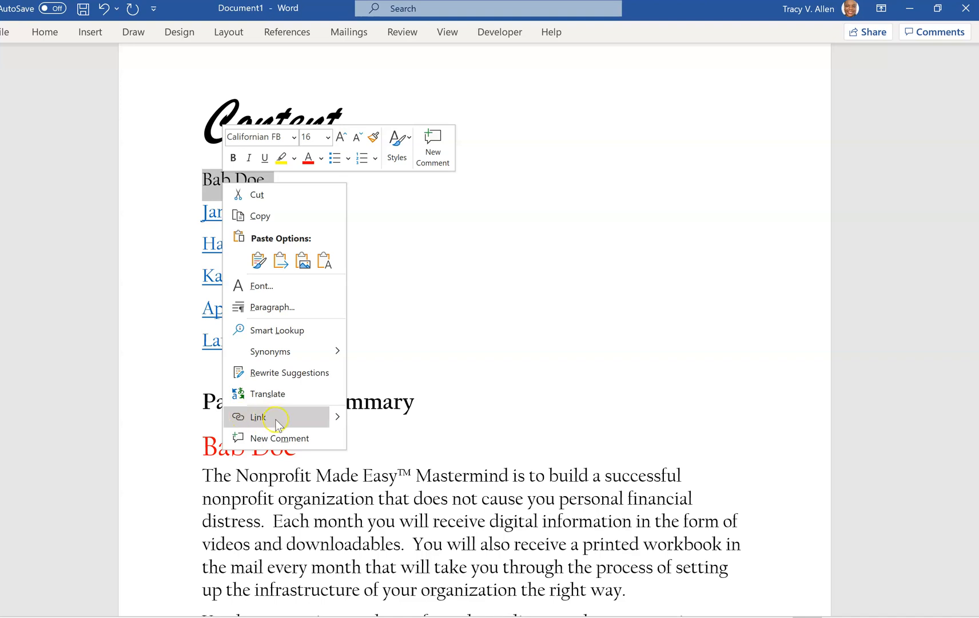
left_click(276, 420)
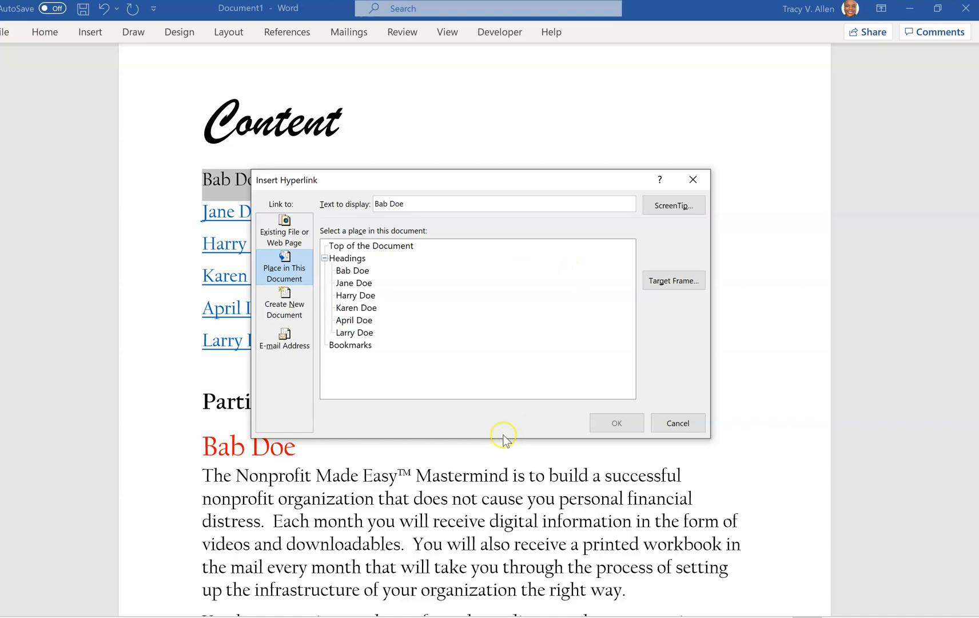
Step: Review the link target types, choose Place in This Document and pick the Bab Doe heading
left_click(285, 234)
left_click(284, 233)
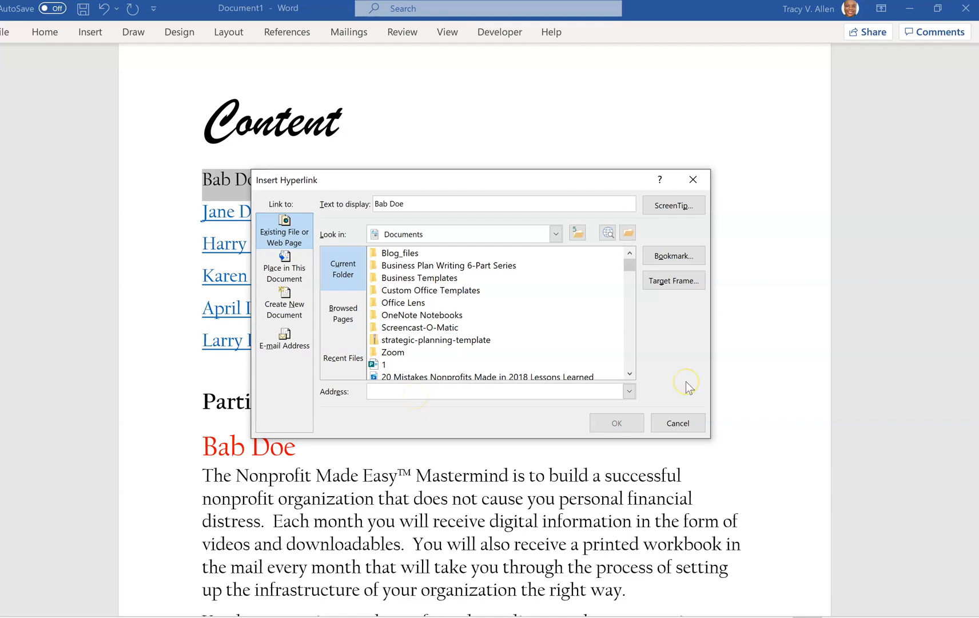
left_click(295, 279)
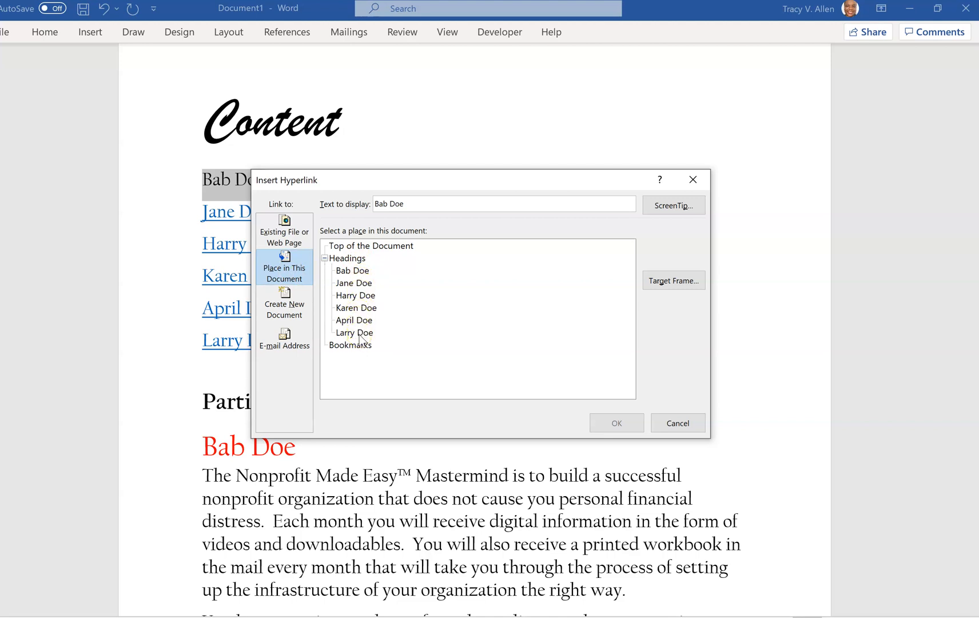
left_click(277, 309)
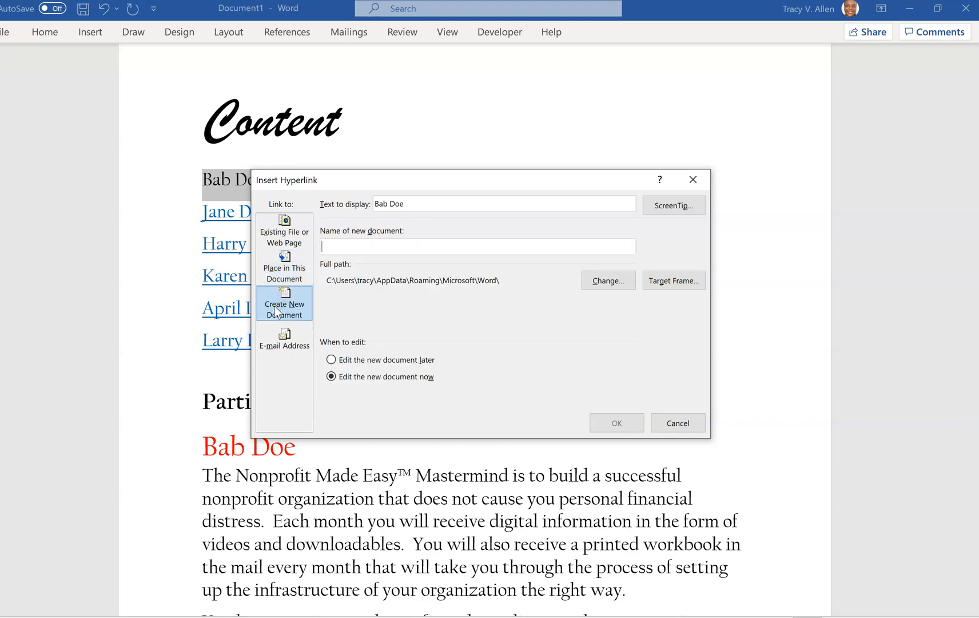
left_click(288, 348)
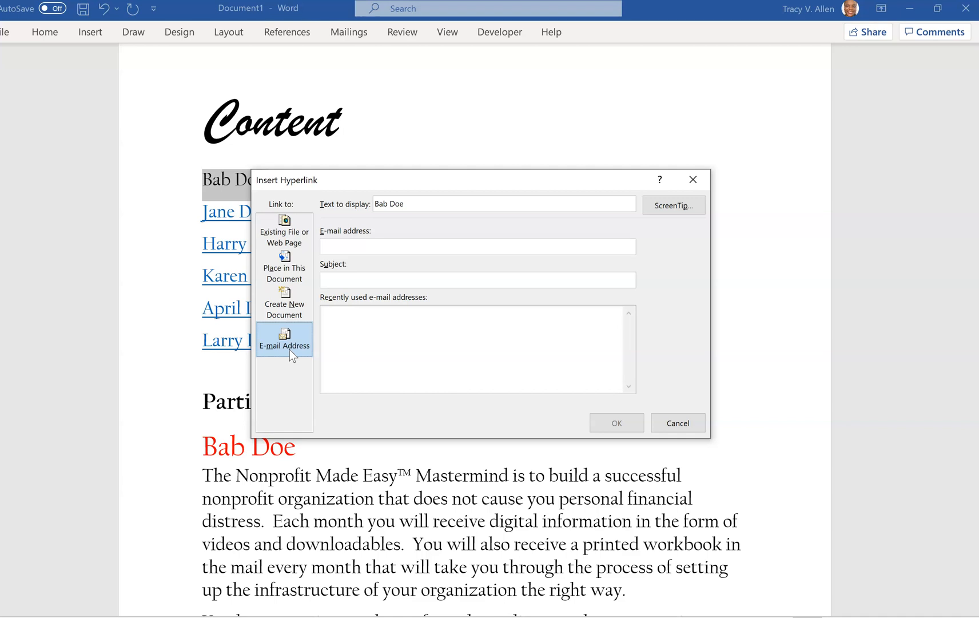
left_click(292, 276)
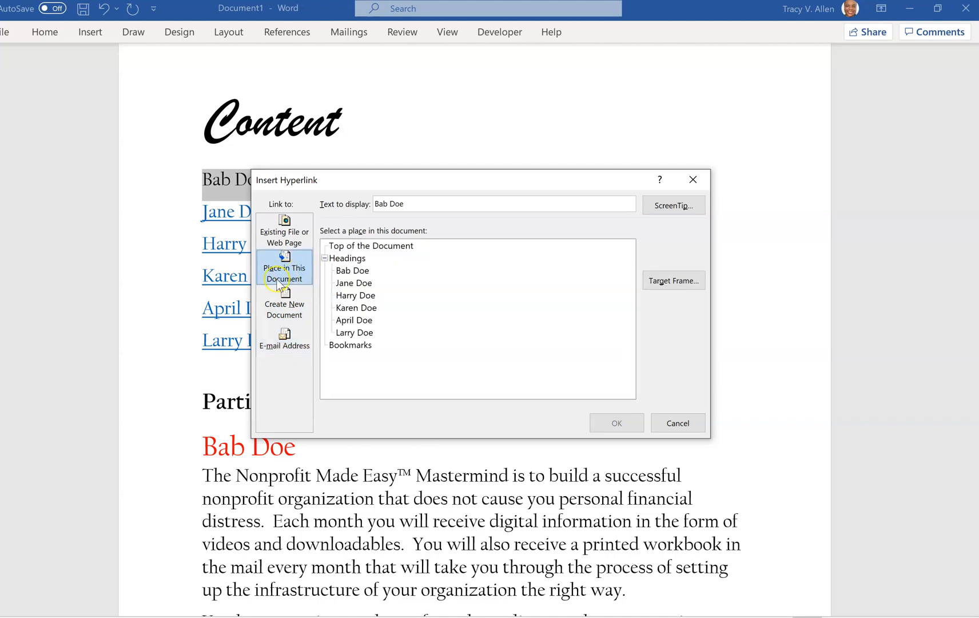
left_click(349, 274)
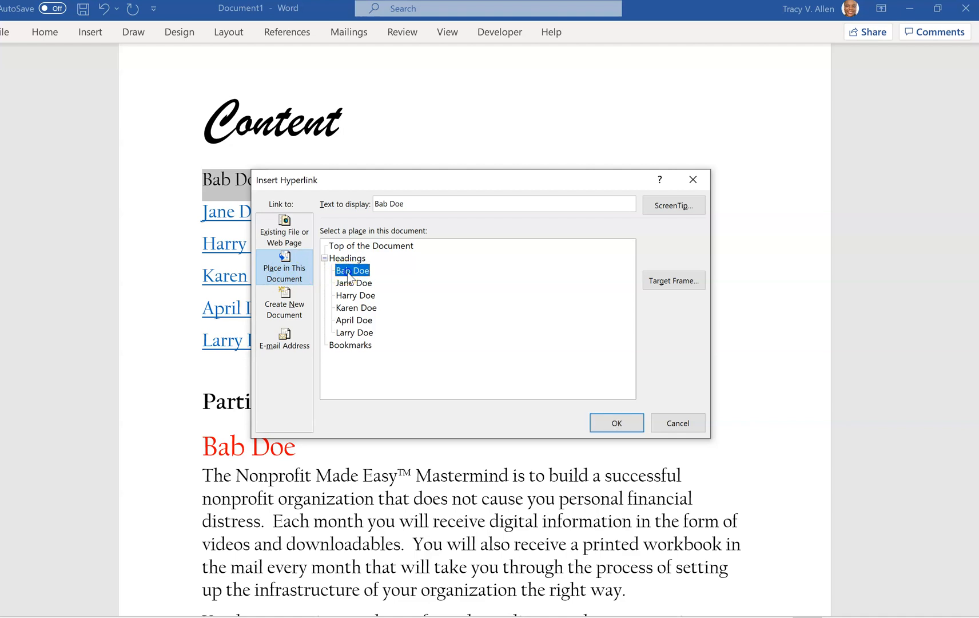
Step: Confirm the Bab Doe link, then follow the Karen Doe contents link to its collapsed heading
left_click(615, 423)
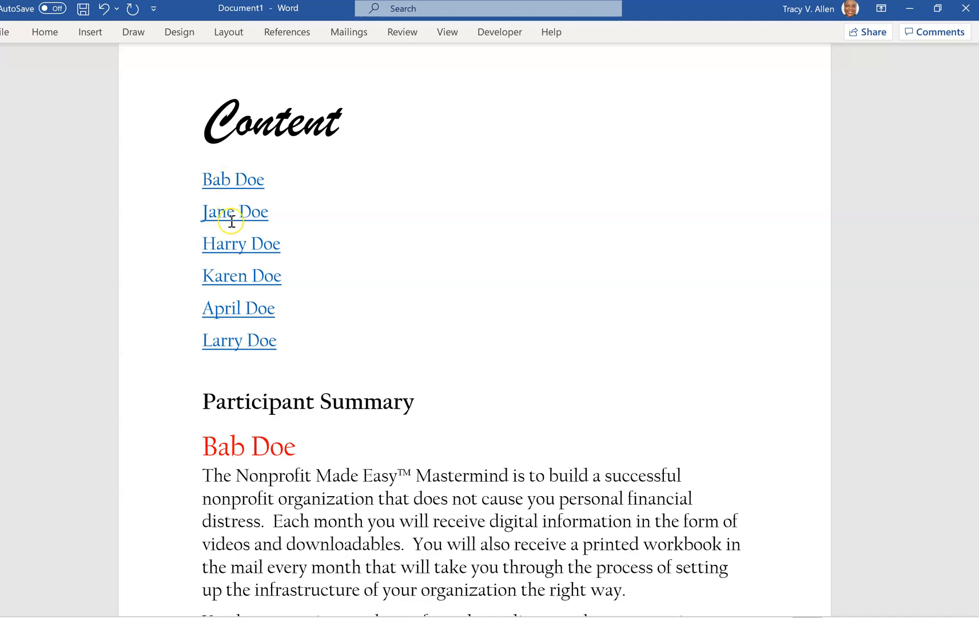
mouse_move(242, 276)
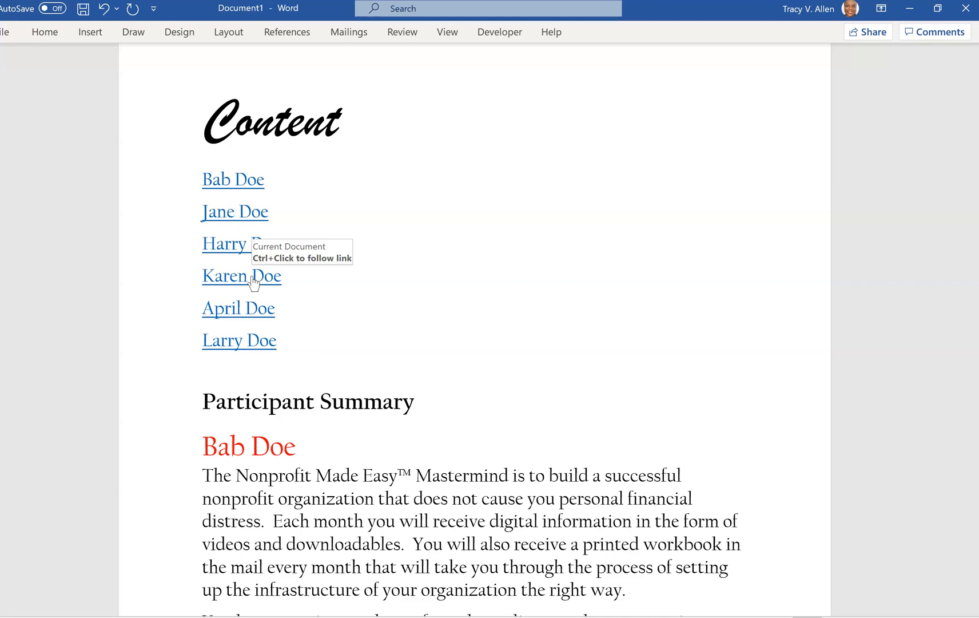
left_click(253, 279, "ctrl")
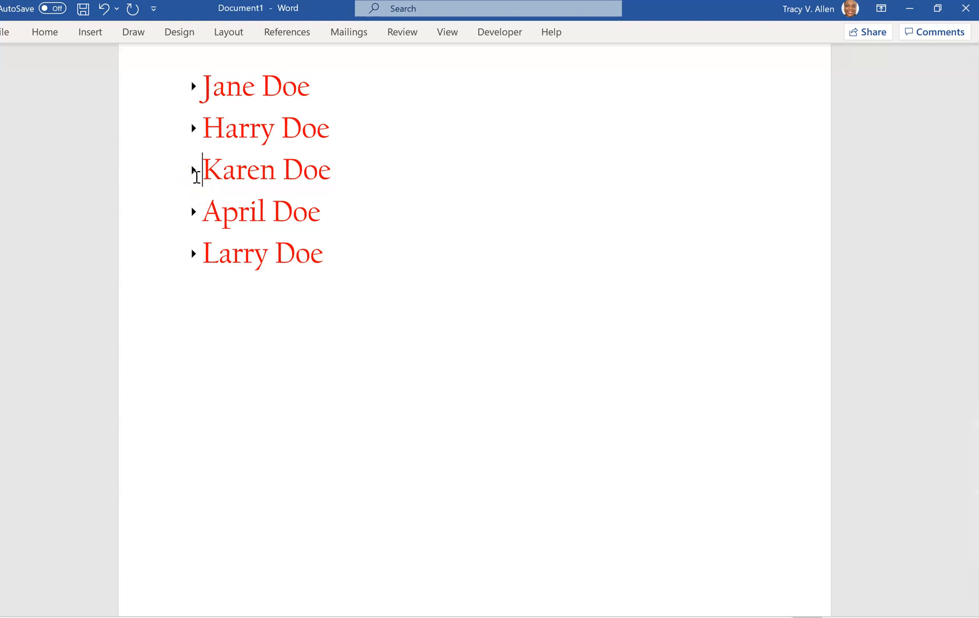
left_click(195, 195)
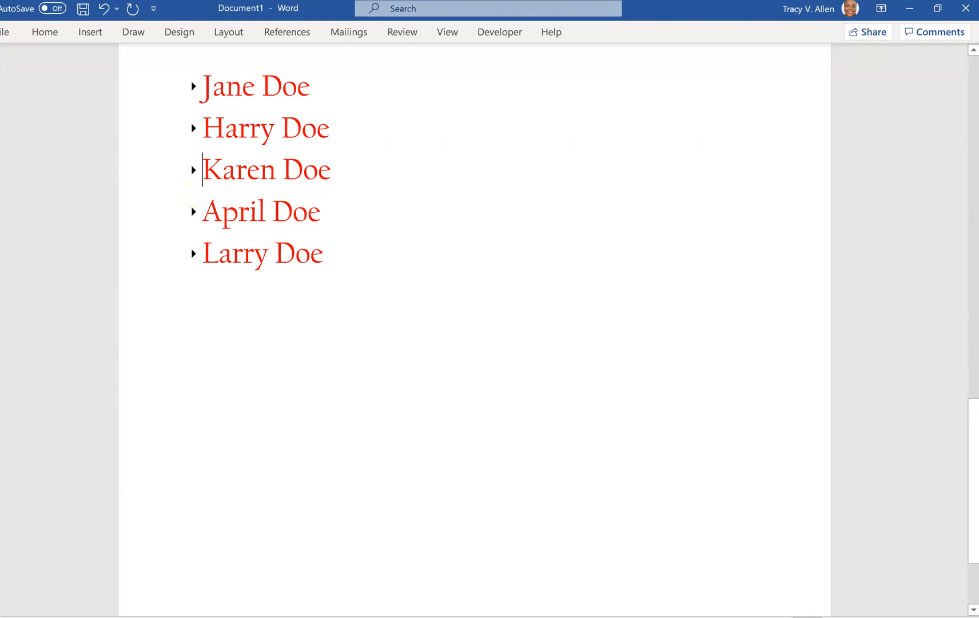
Step: Return to the Content list and follow the Jane Doe link to its heading
left_click(977, 464)
left_click_drag(976, 464, 977, 156)
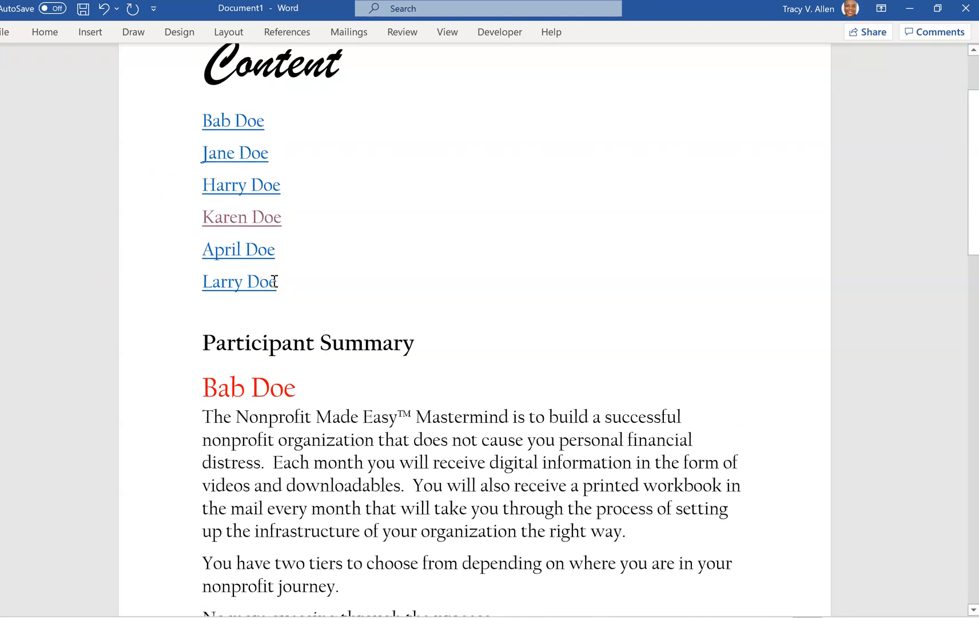
left_click(280, 307)
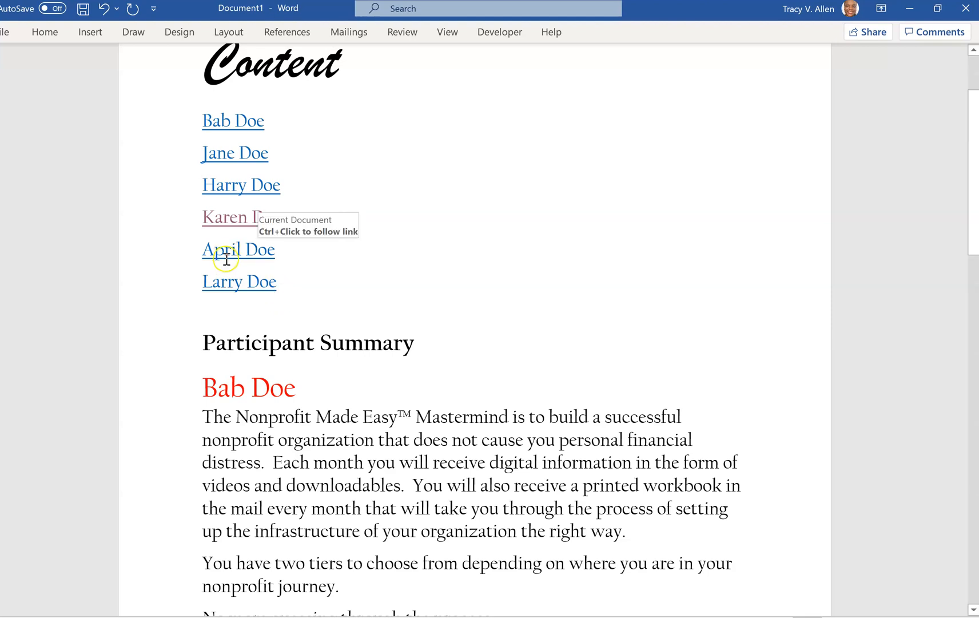
left_click(283, 218)
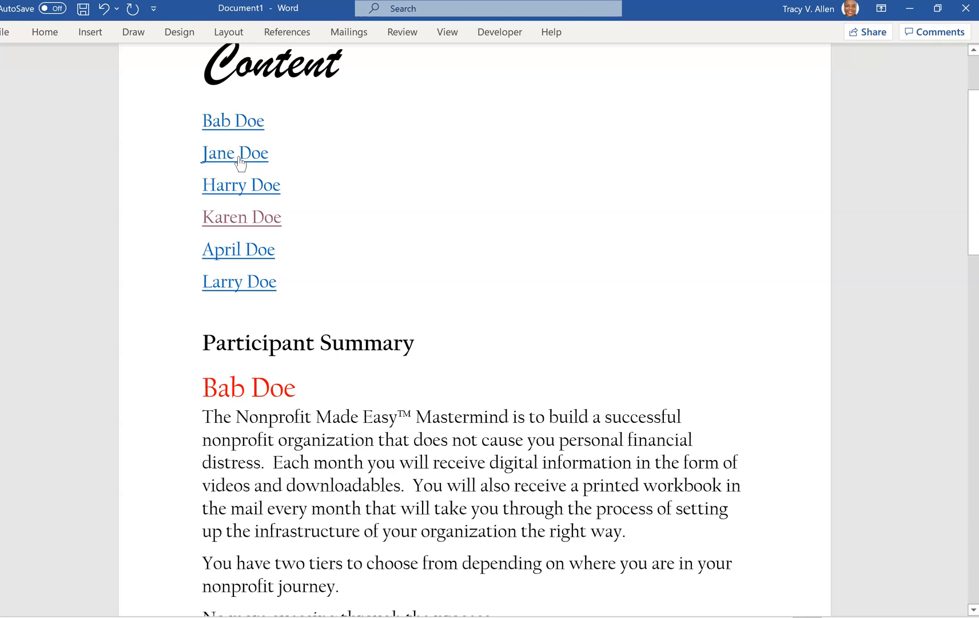
left_click(240, 157, "ctrl")
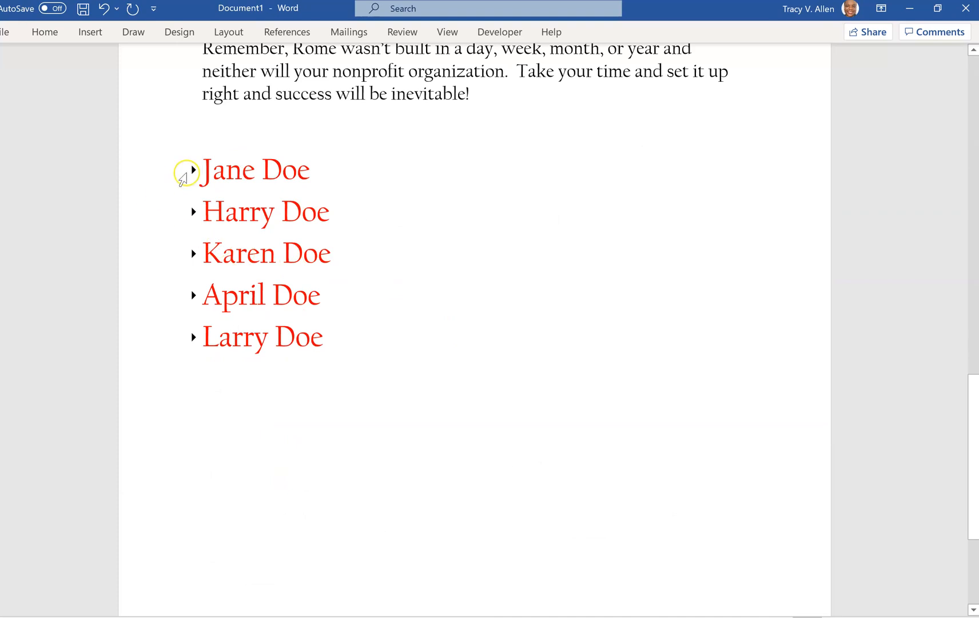
Step: Expand the Jane Doe, Karen Doe and Harry Doe sections to show their paragraphs
left_click(193, 170)
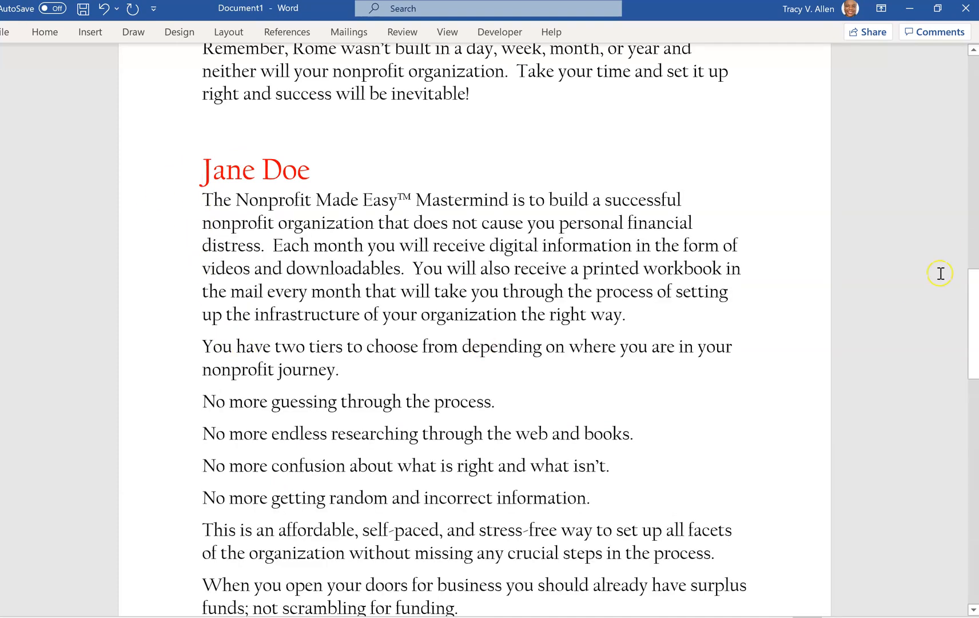
left_click_drag(973, 314, 973, 428)
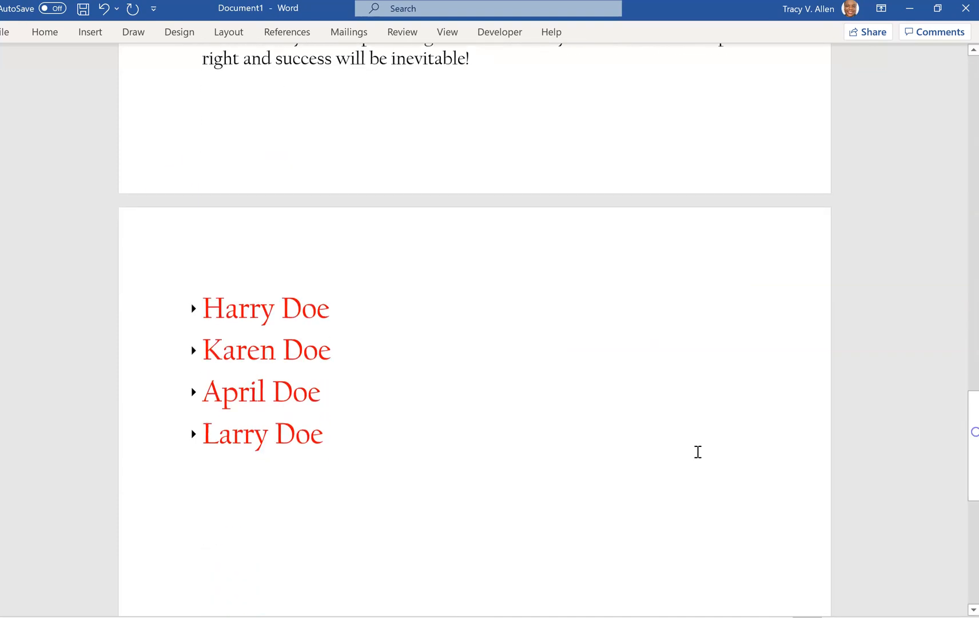
left_click(193, 349)
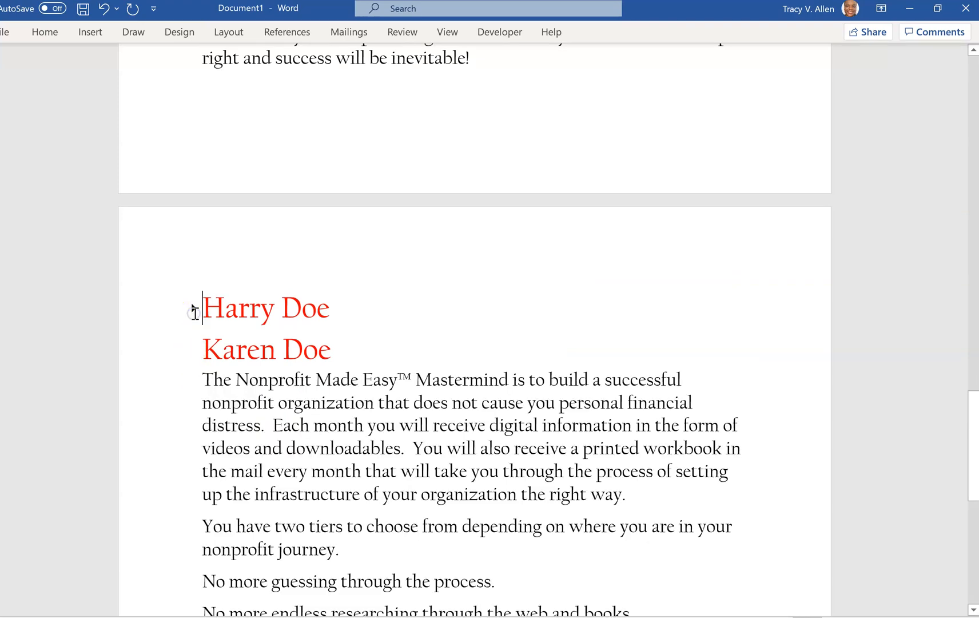
left_click(194, 309)
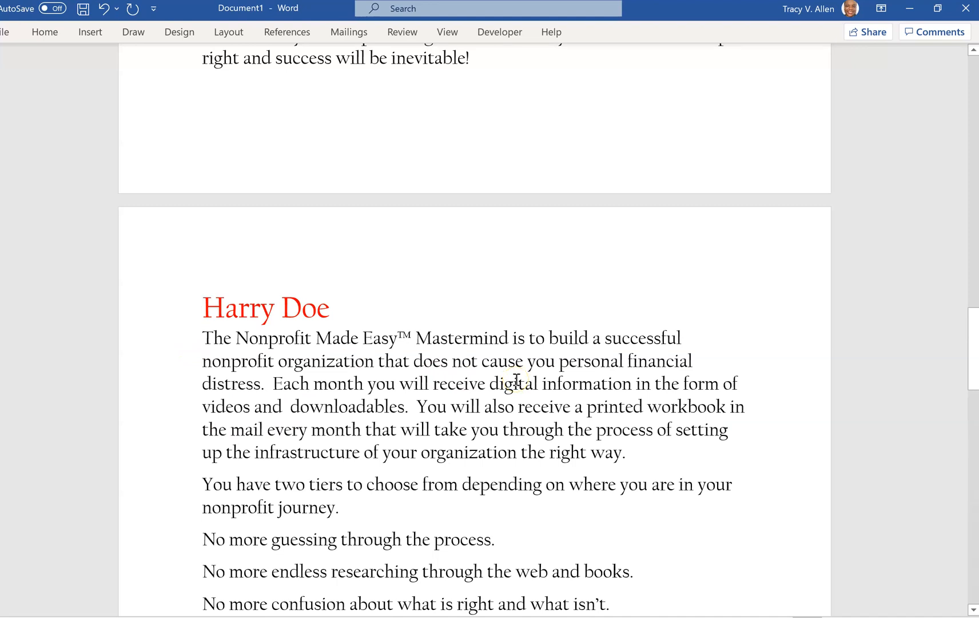